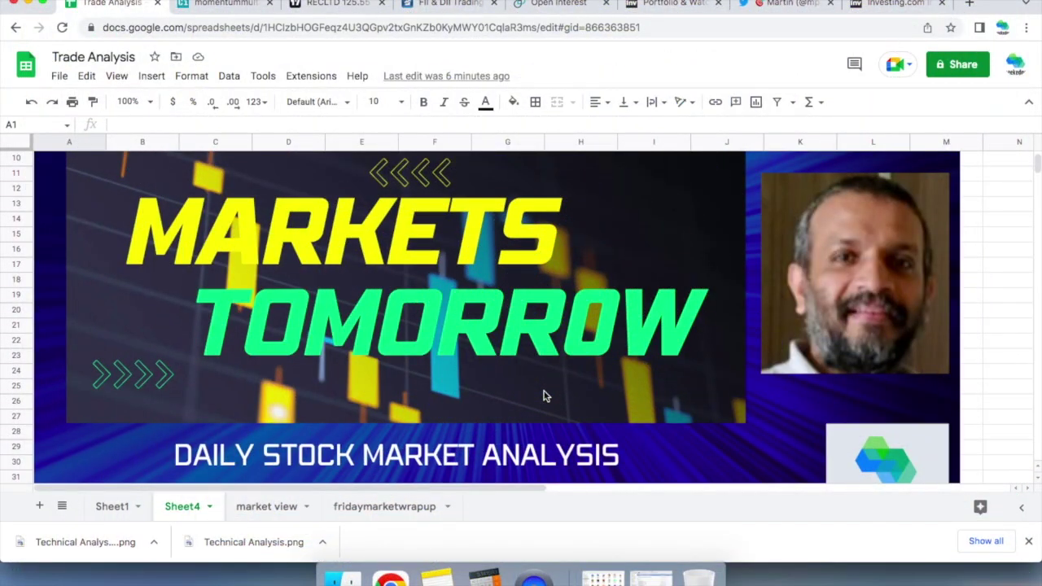
# - Switch from the Sheet4 banner to the market view sheet and close the unneeded momentum browser tab
pyautogui.scroll(-2, 576, 395)
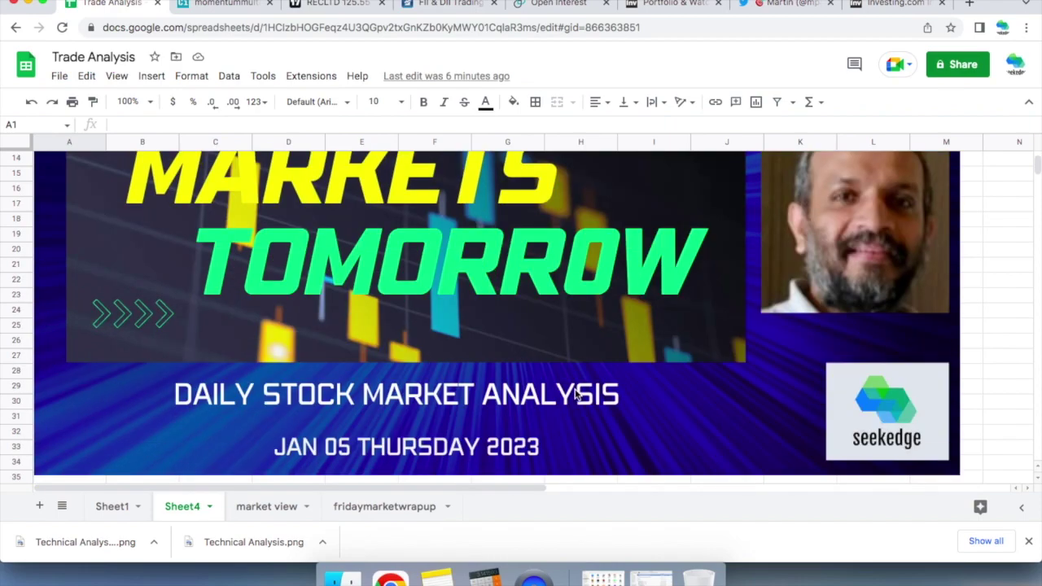
pyautogui.scroll(2, 576, 395)
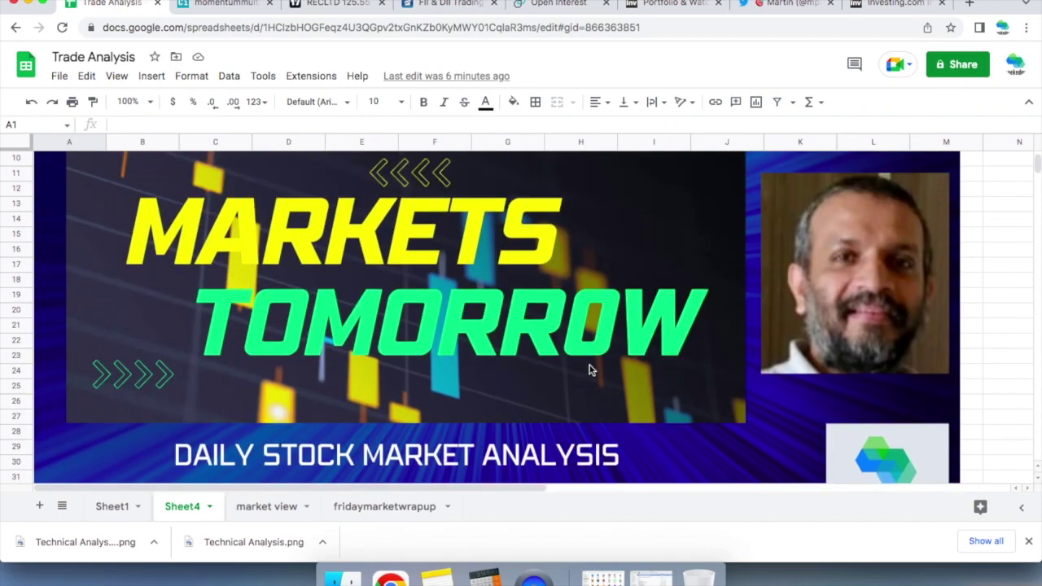
pyautogui.scroll(-3, 594, 415)
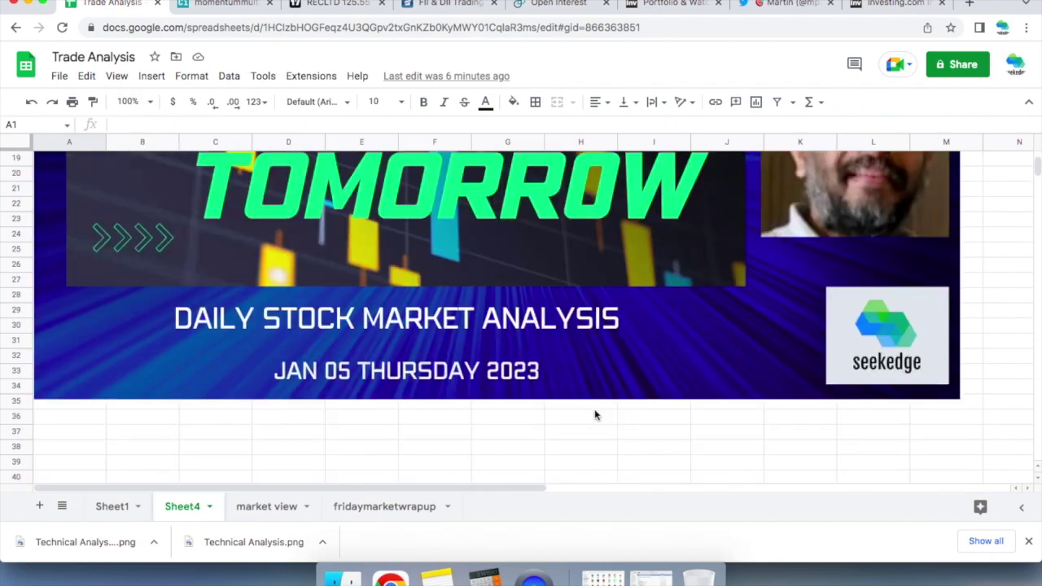
pyautogui.scroll(3, 594, 415)
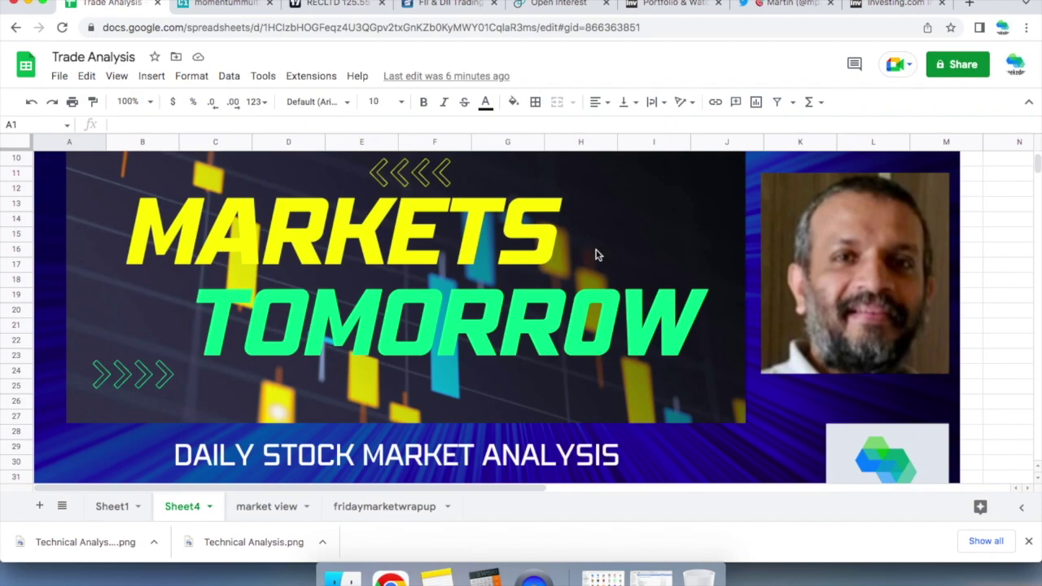
pyautogui.scroll(3, 596, 255)
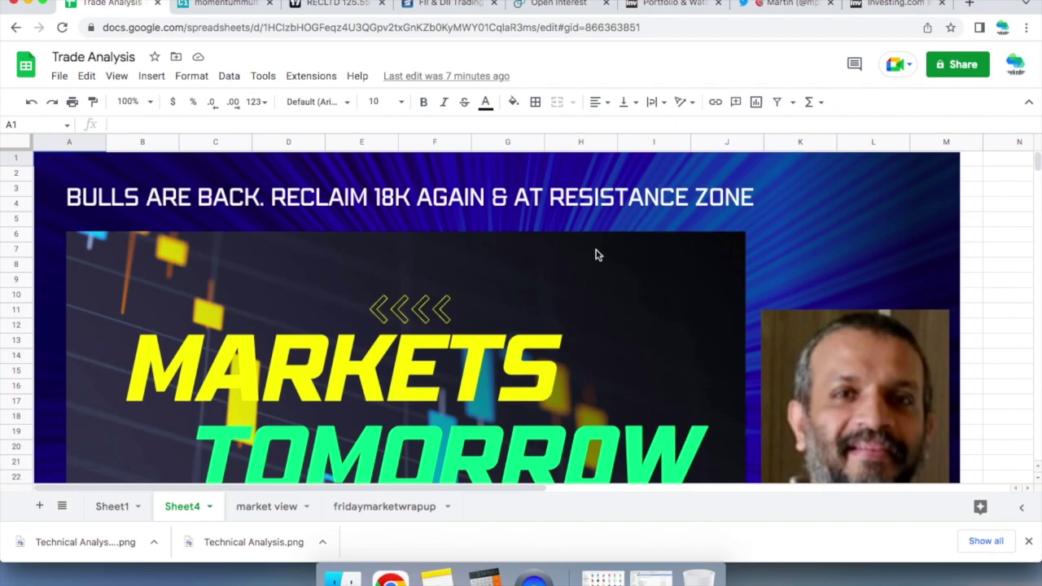
pyautogui.click(265, 506)
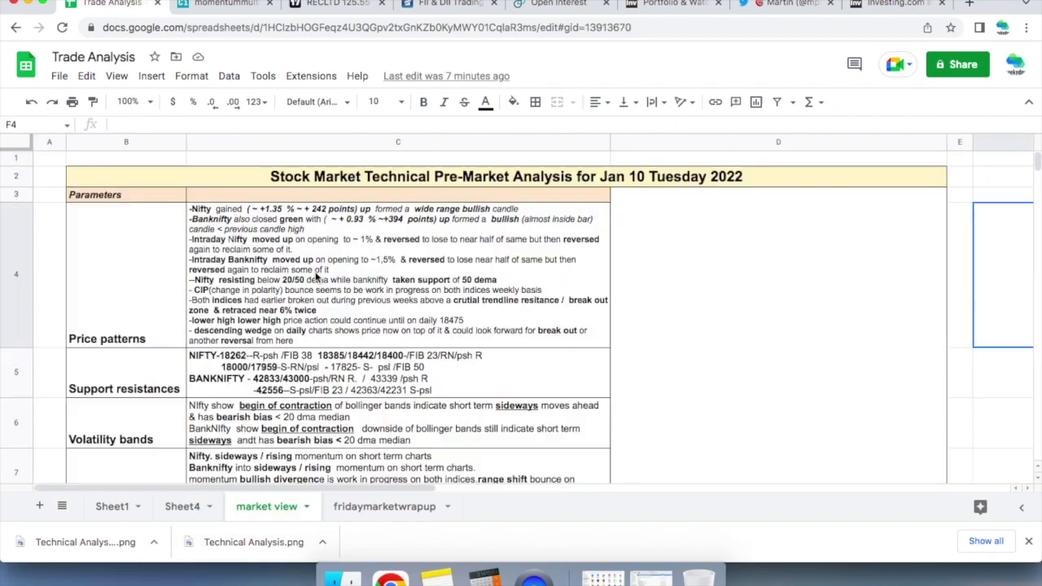
pyautogui.click(270, 3)
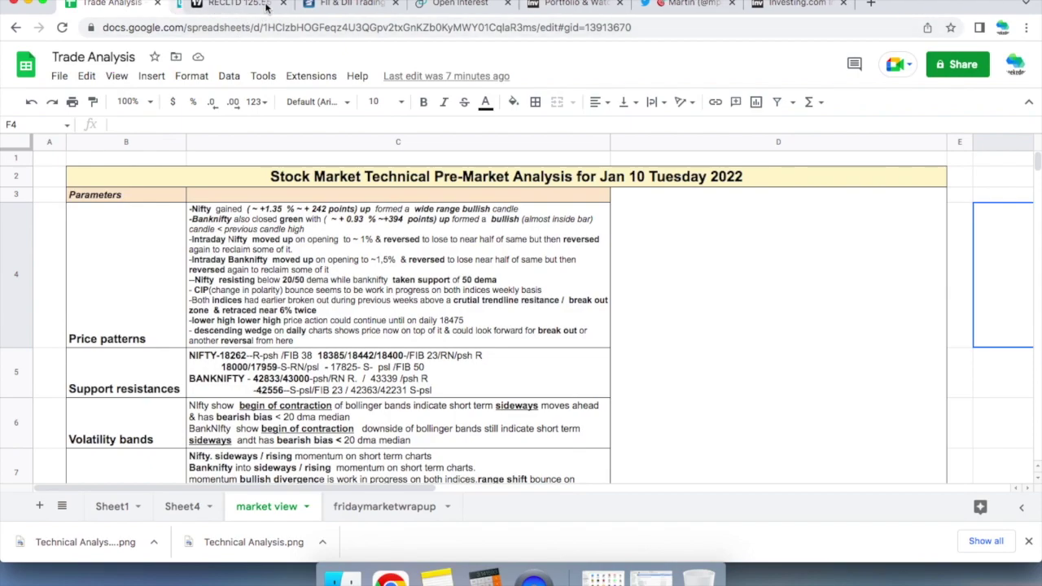
# - In TradingView, load IN1! and then the NIFTY weekly chart from the watchlist
pyautogui.click(242, 6)
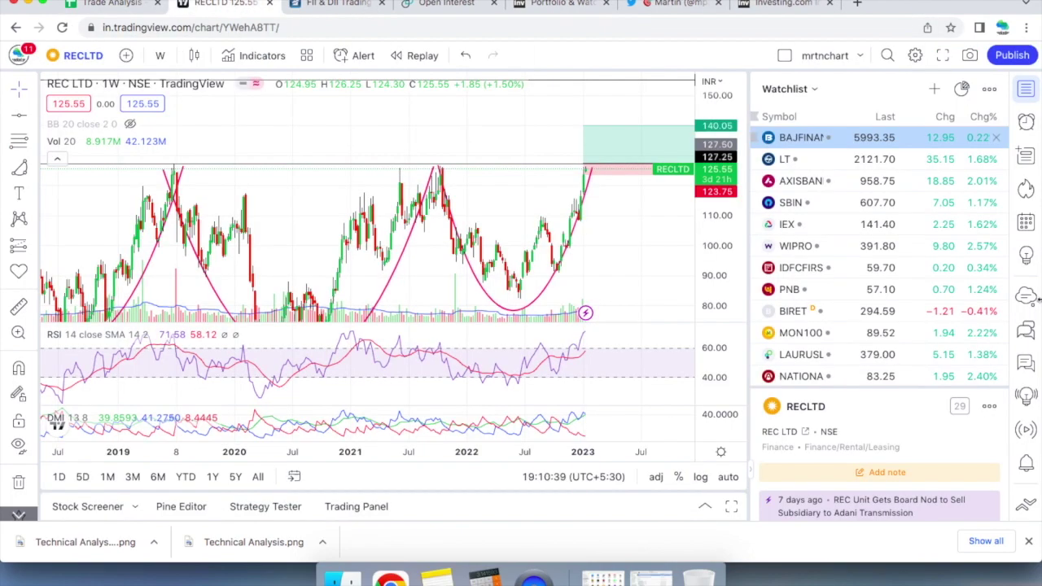
pyautogui.scroll(5, 806, 186)
pyautogui.click(805, 187)
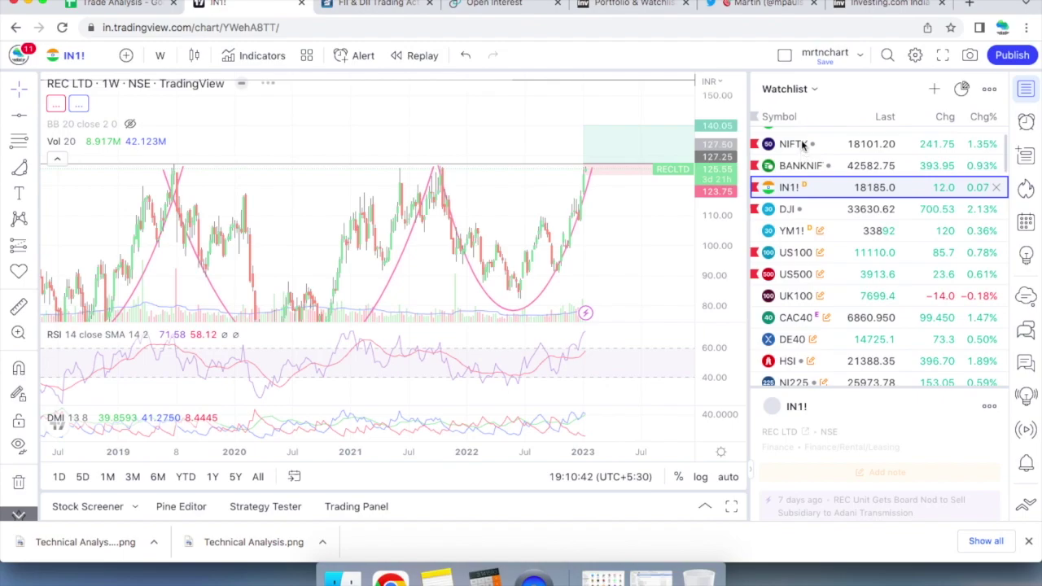
pyautogui.click(802, 144)
pyautogui.scroll(5, 539, 236)
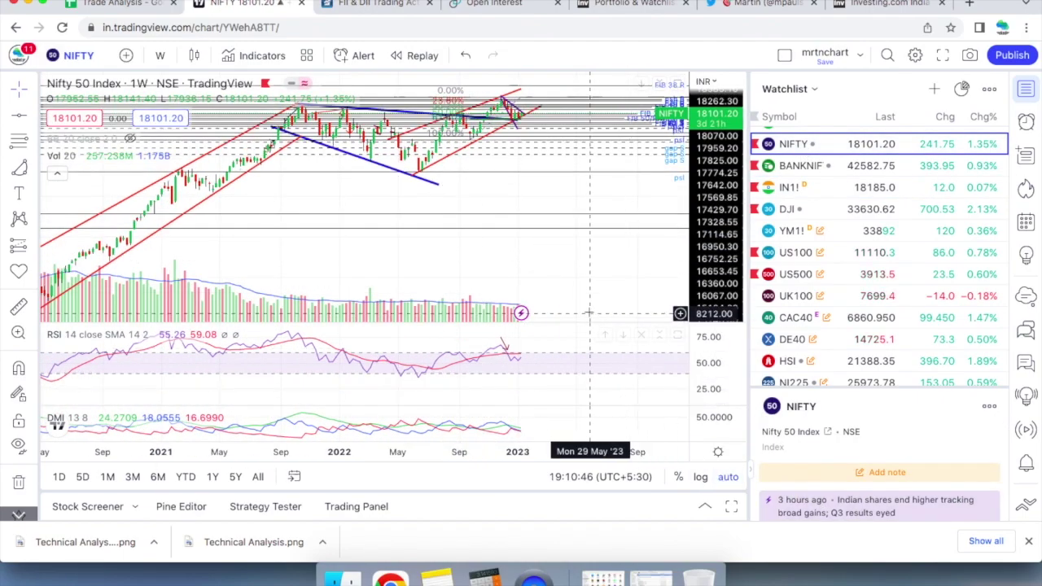
pyautogui.scroll(3, 582, 301)
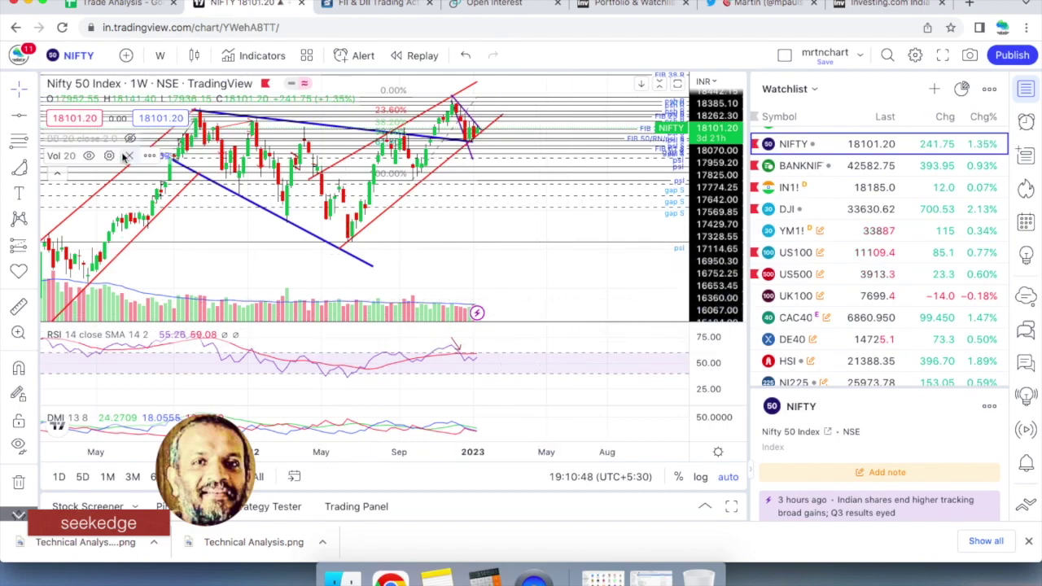
# - Hide the volume bars and enlarge the price pane, hiding the RSI and DMI panes
pyautogui.click(89, 155)
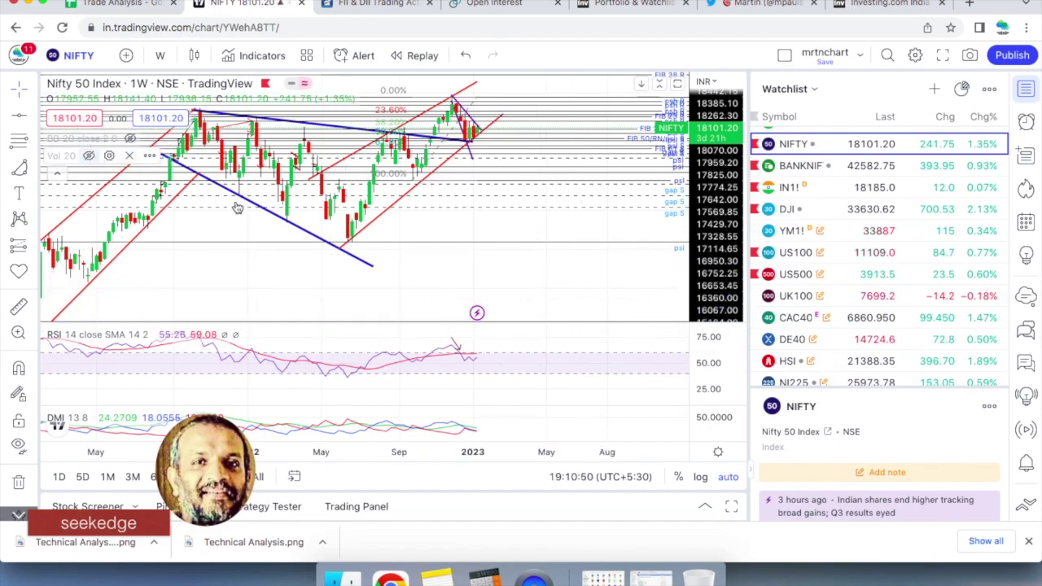
pyautogui.doubleClick(518, 270)
pyautogui.scroll(-3, 516, 273)
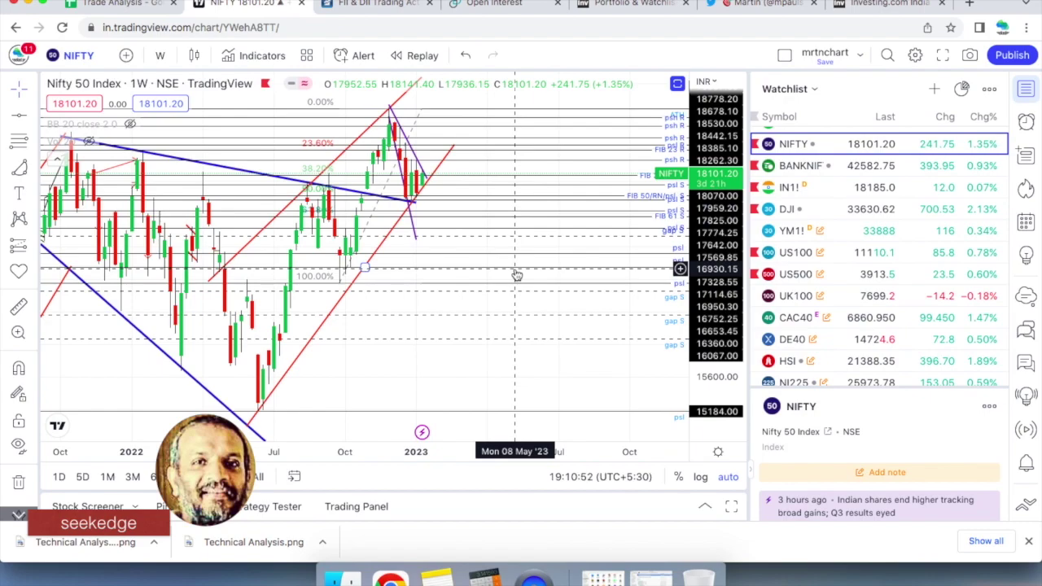
pyautogui.scroll(-1, 561, 287)
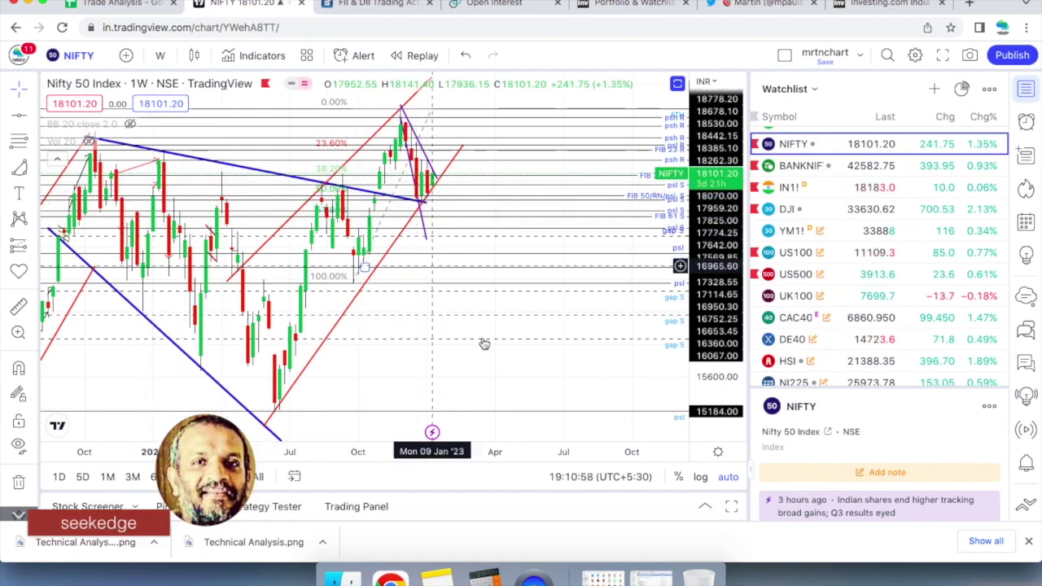
pyautogui.scroll(-2, 498, 362)
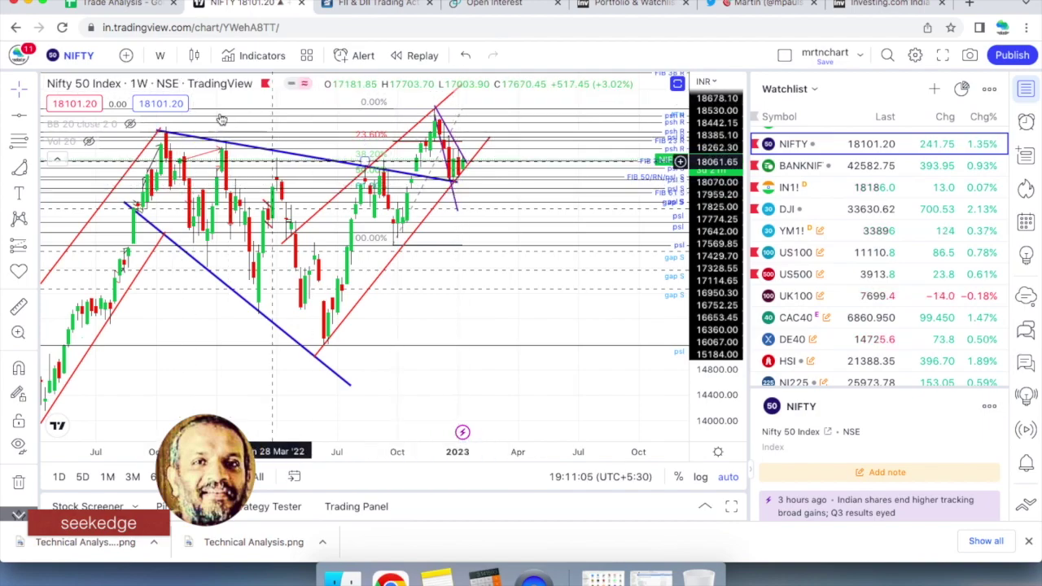
# - Briefly view the BANKNIFTY weekly chart, then return to NIFTY
pyautogui.click(161, 55)
pyautogui.click(788, 167)
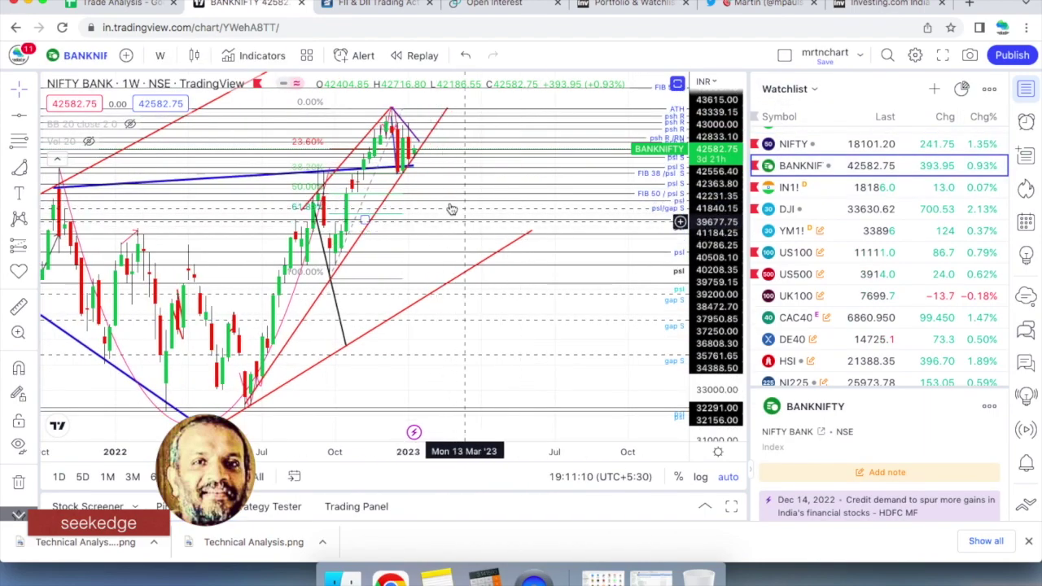
pyautogui.scroll(3, 407, 210)
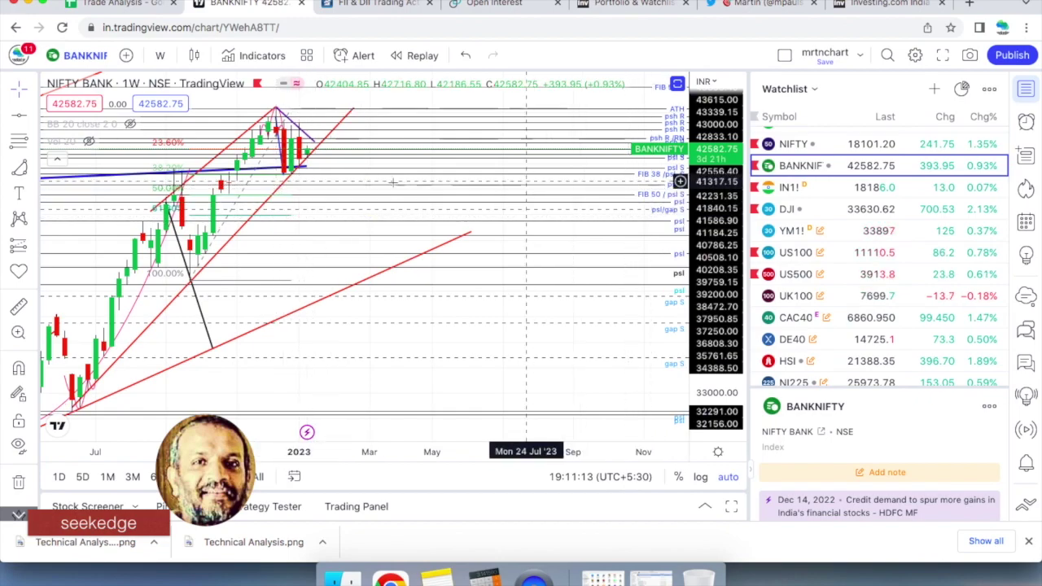
pyautogui.scroll(-3, 407, 196)
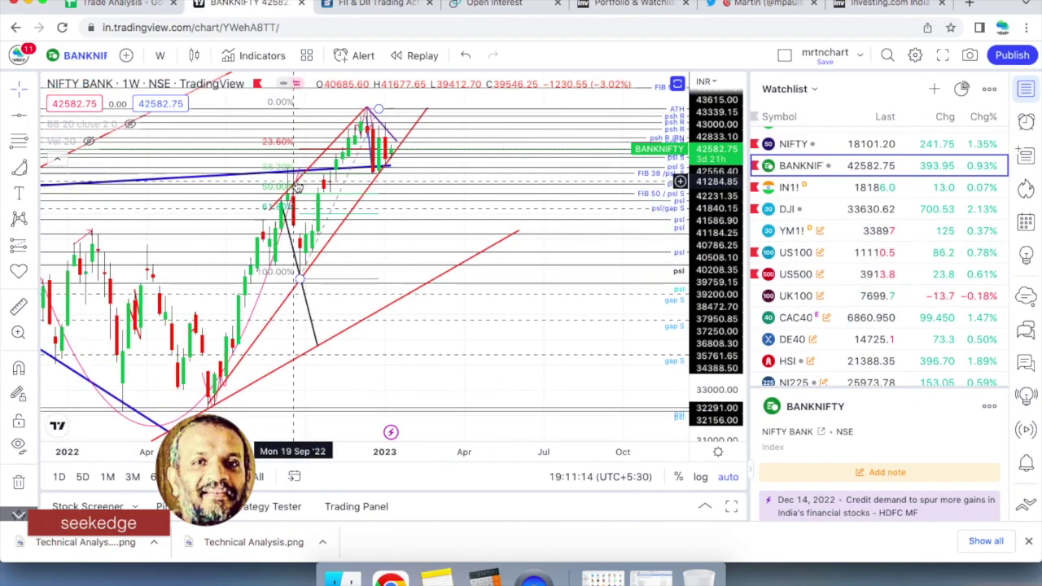
pyautogui.click(830, 144)
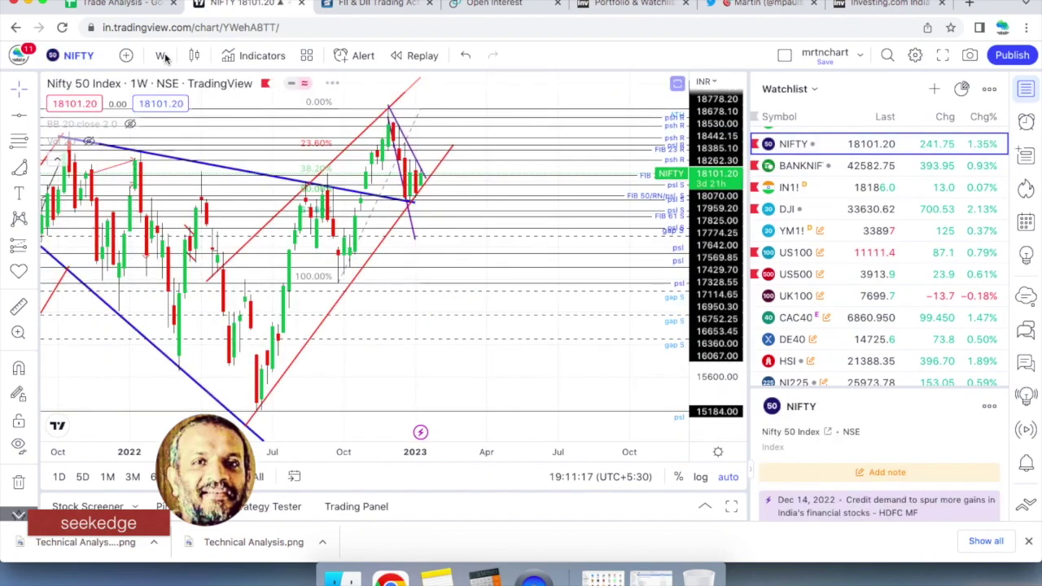
# - Switch the Nifty 50 chart to daily candles and shift the view to review the trendlines
pyautogui.click(159, 56)
pyautogui.click(196, 506)
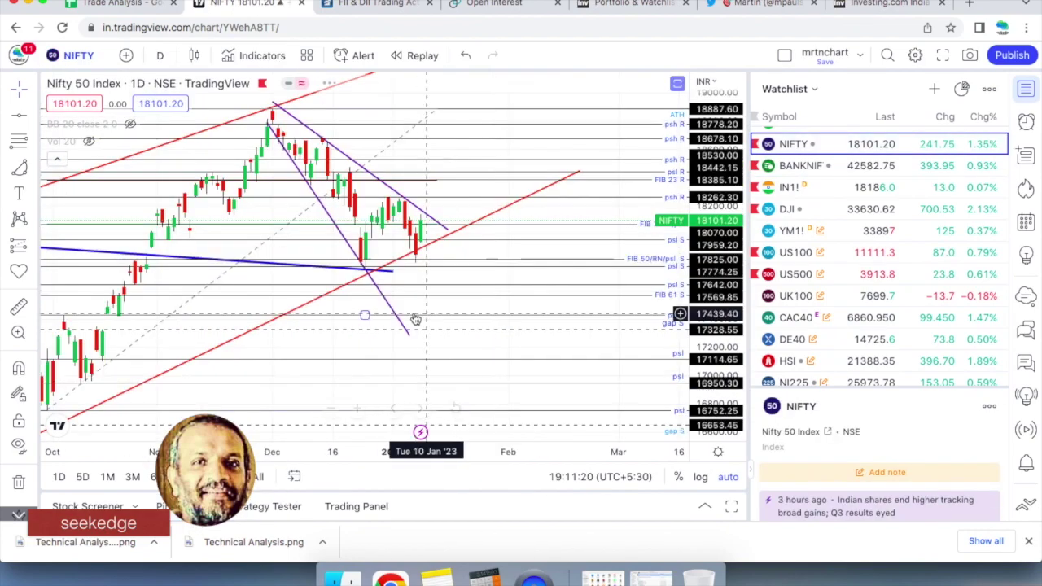
pyautogui.scroll(2, 416, 318)
pyautogui.moveTo(427, 189); pyautogui.dragTo(507, 191)
pyautogui.scroll(1, 461, 362)
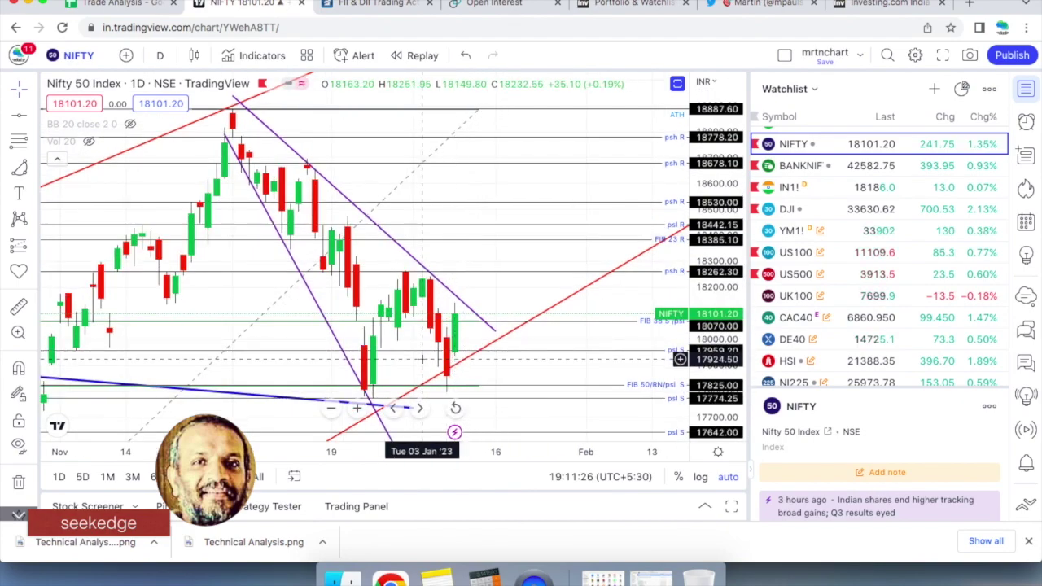
pyautogui.scroll(-1, 514, 370)
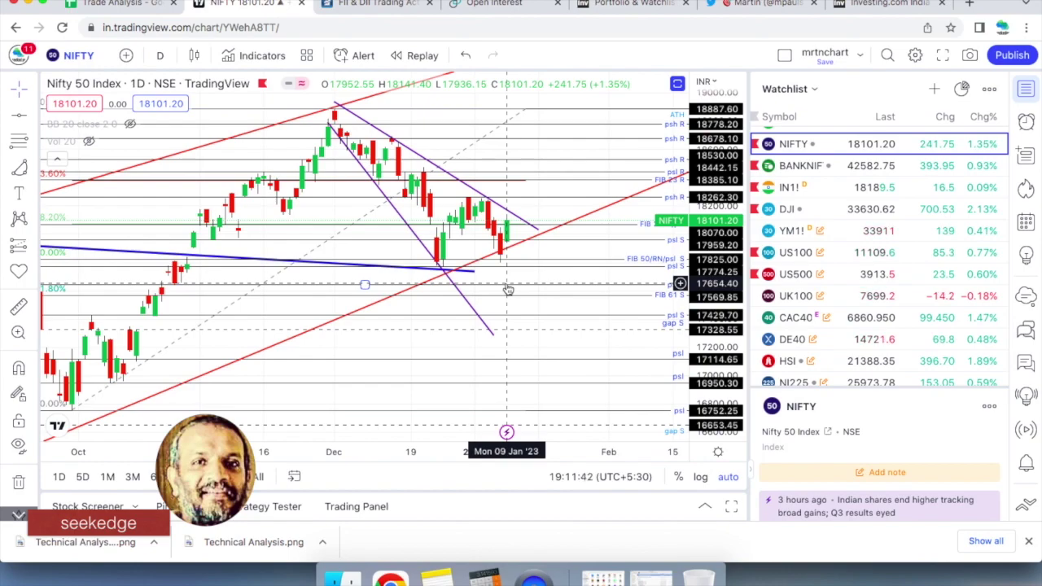
pyautogui.scroll(1, 505, 290)
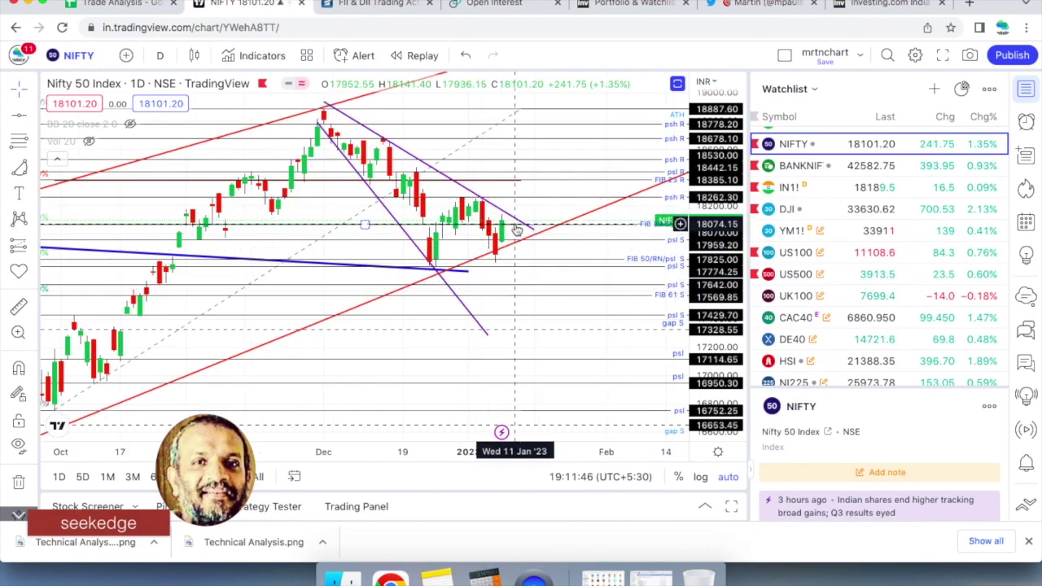
# - Compare the Bank Nifty and Nifty 50 daily charts, ending on Nifty Bank, then return to Trade Analysis
pyautogui.click(810, 168)
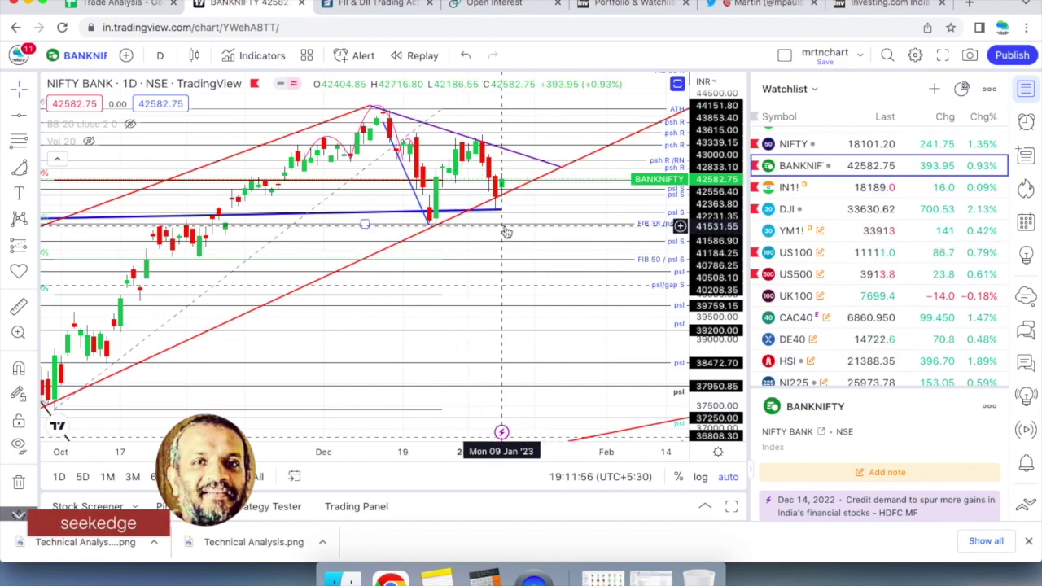
pyautogui.scroll(2, 529, 245)
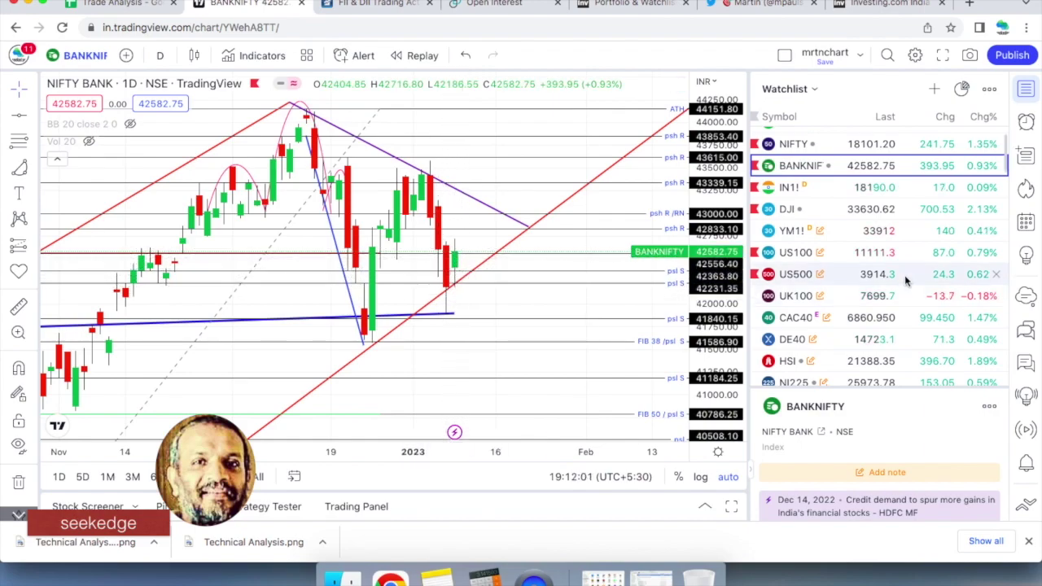
pyautogui.click(923, 145)
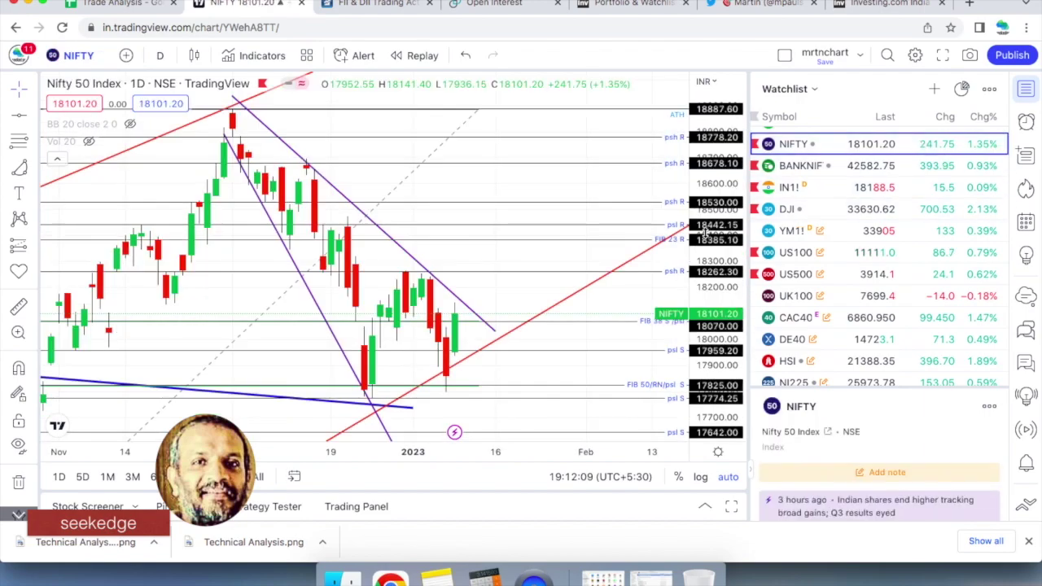
pyautogui.scroll(-2, 492, 284)
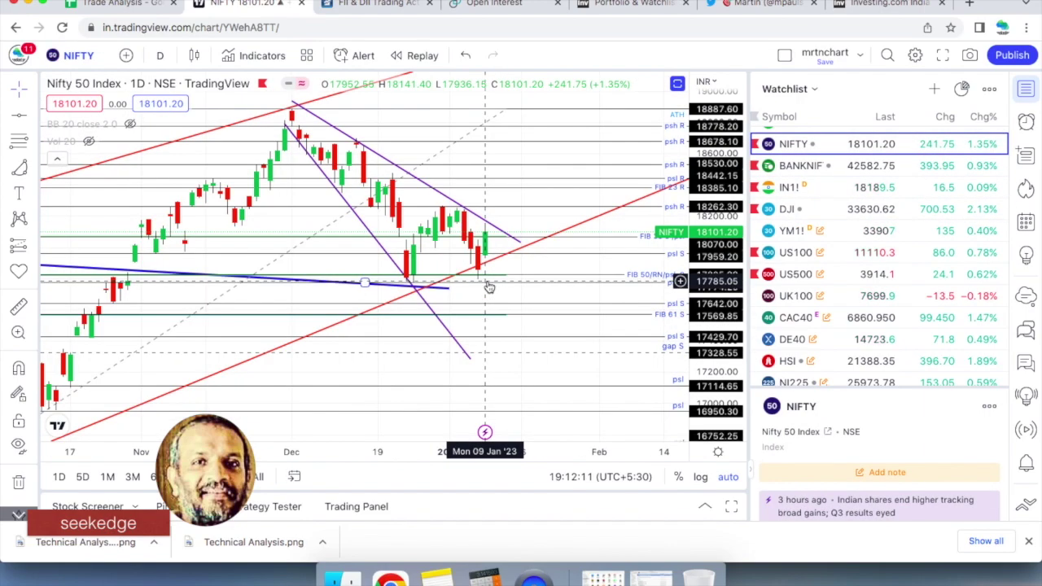
pyautogui.press('Down')
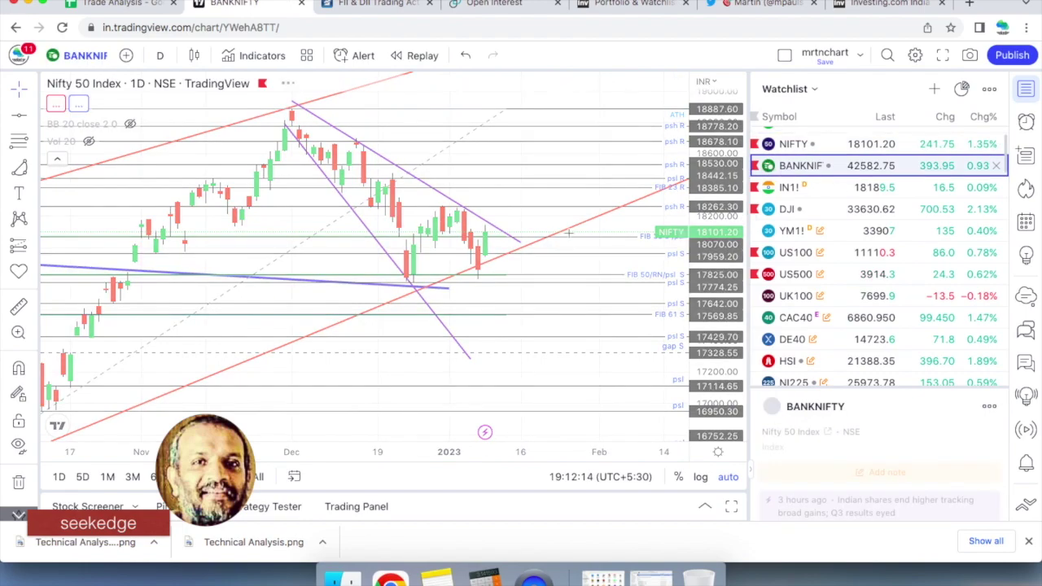
pyautogui.click(135, 8)
# - Review the Price patterns notes in C4, then select the Support resistances notes in C5
pyautogui.click(433, 258)
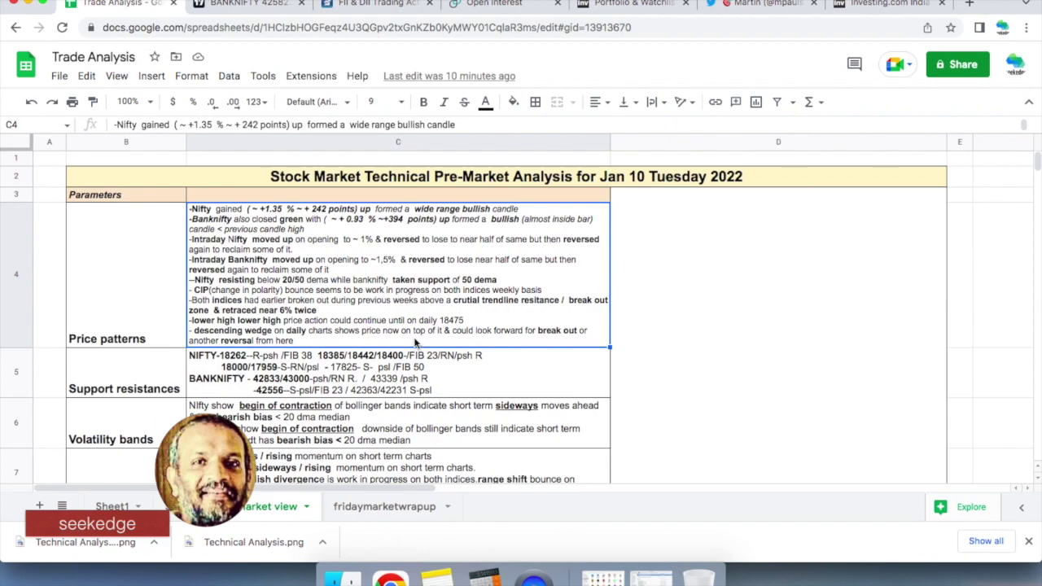
pyautogui.click(411, 384)
# - Edit the BANKNIFTY levels after 'psh' in the C5 Support resistances notes
pyautogui.scroll(-2, 410, 383)
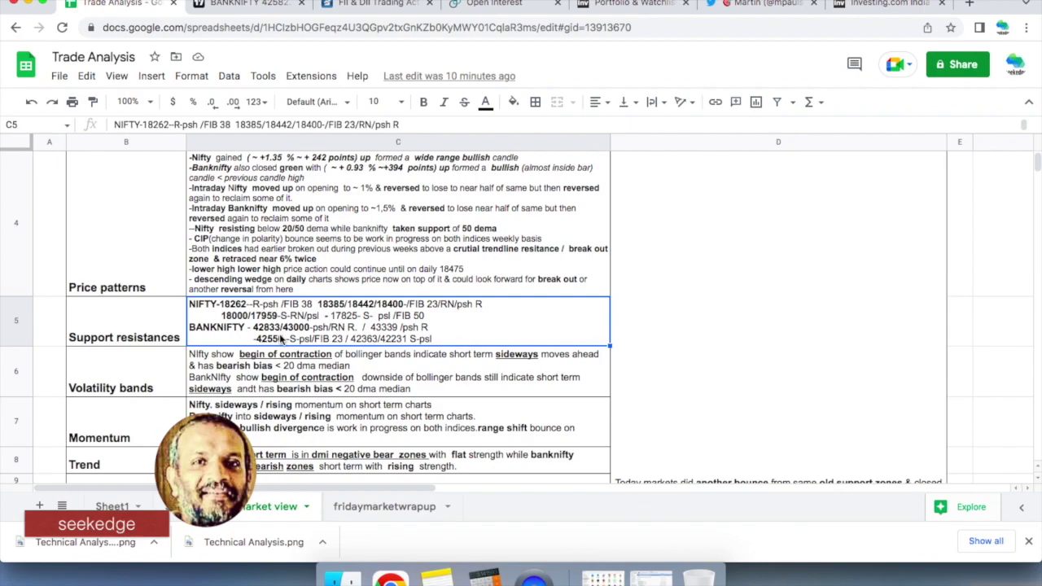
pyautogui.doubleClick(328, 324)
pyautogui.click(327, 325)
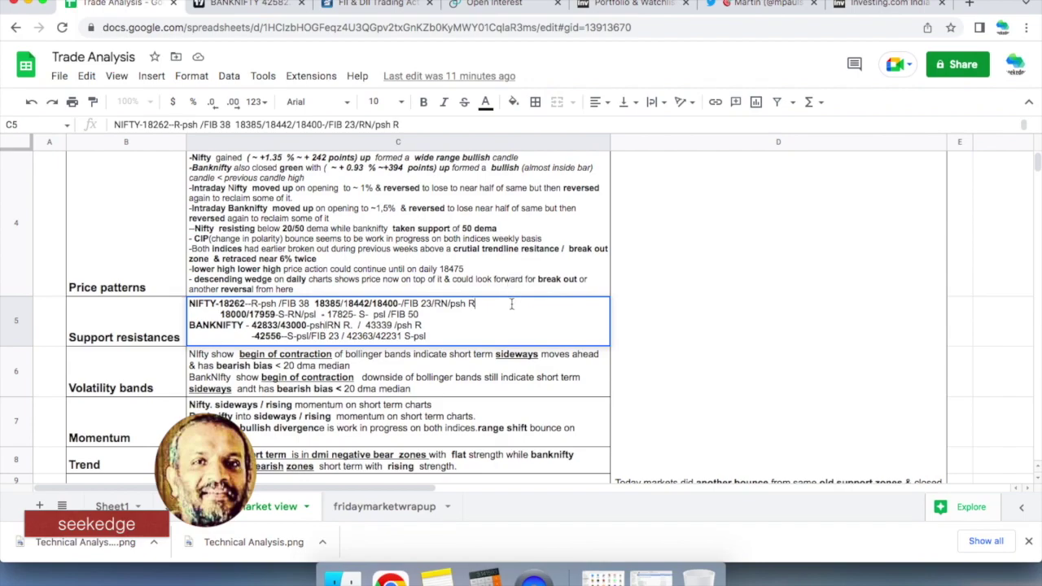
pyautogui.click(550, 277)
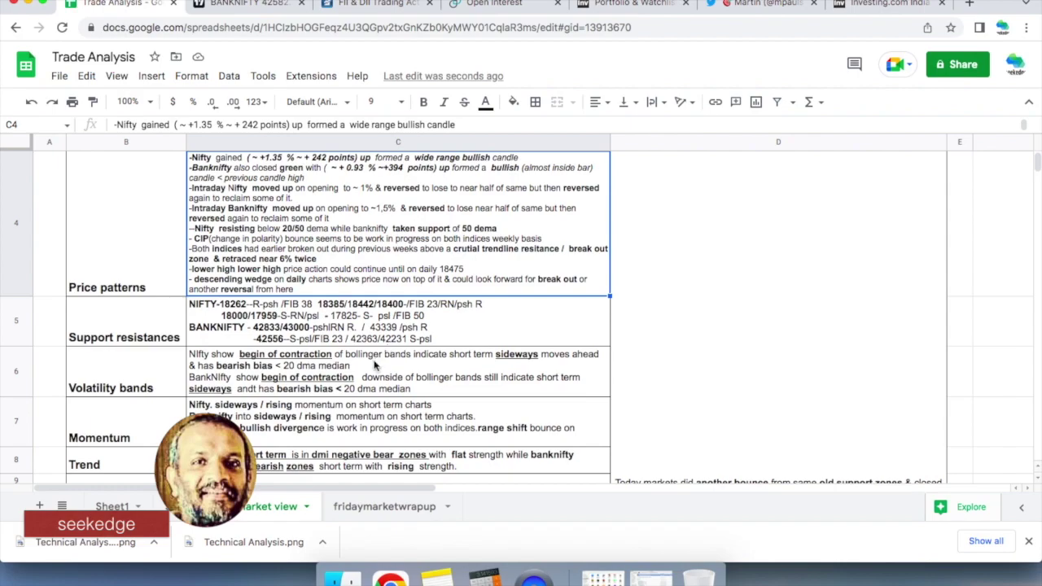
# - Review the Price patterns, Support resistances and Volatility bands cells in B4–C6, then go to the Nifty Bank chart
pyautogui.click(331, 344)
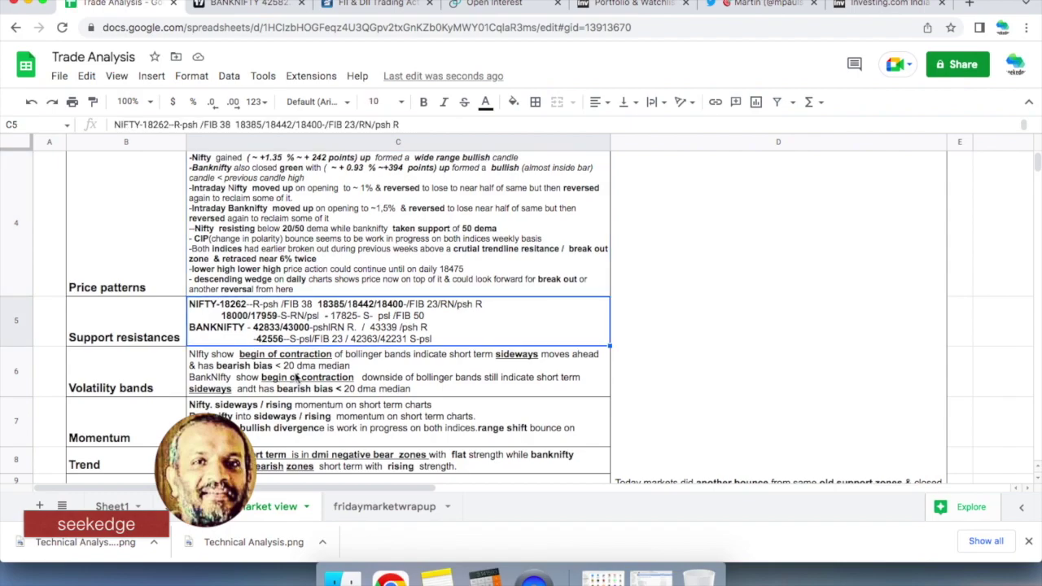
pyautogui.click(163, 375)
pyautogui.click(174, 330)
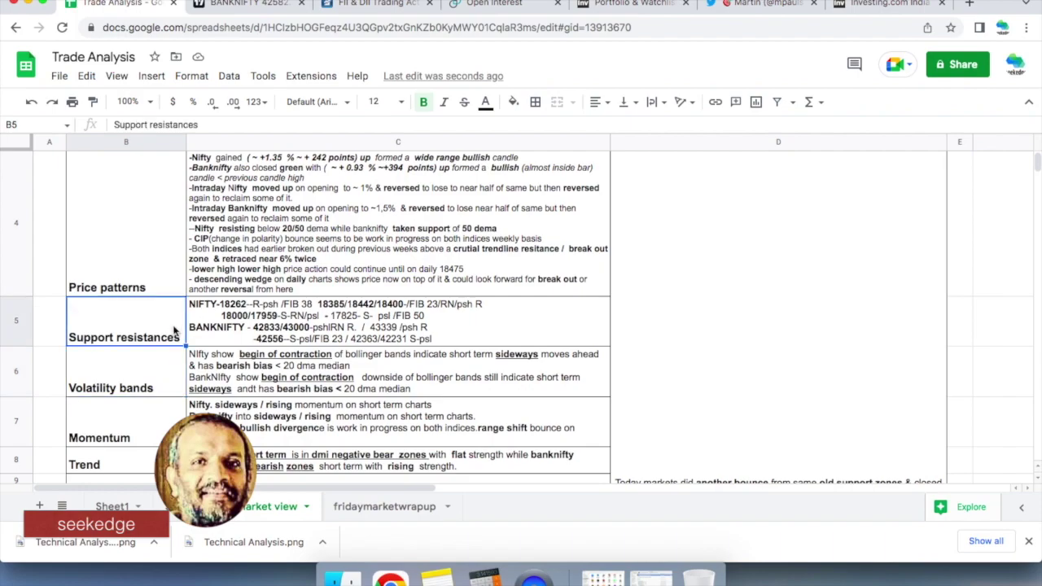
pyautogui.click(179, 257)
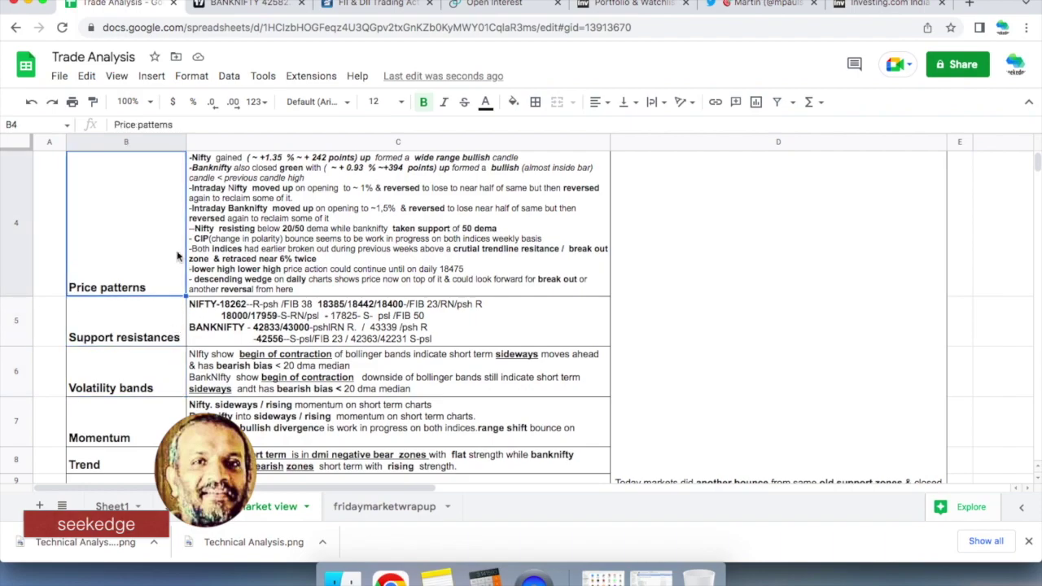
pyautogui.click(277, 259)
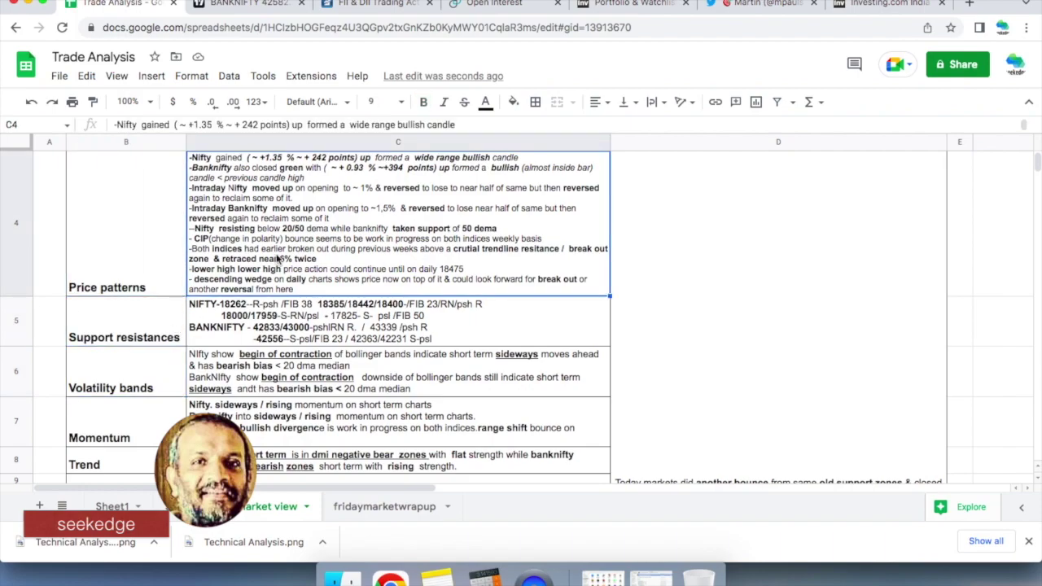
pyautogui.click(355, 392)
pyautogui.scroll(-3, 355, 391)
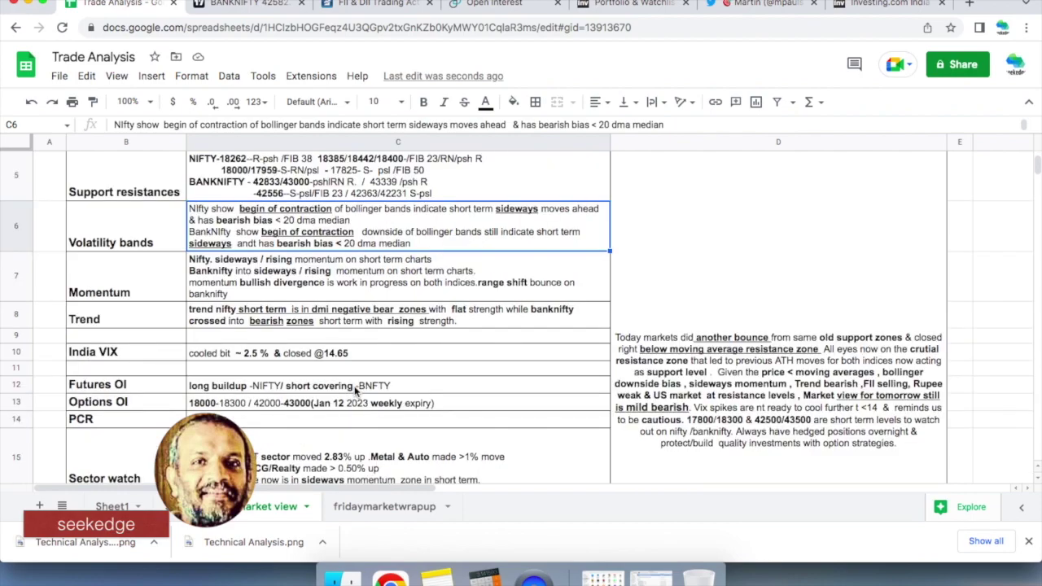
pyautogui.click(239, 5)
# - Show Bollinger Bands on Nifty Bank, compare with Nifty 50, then select the Momentum notes in C7
pyautogui.click(129, 123)
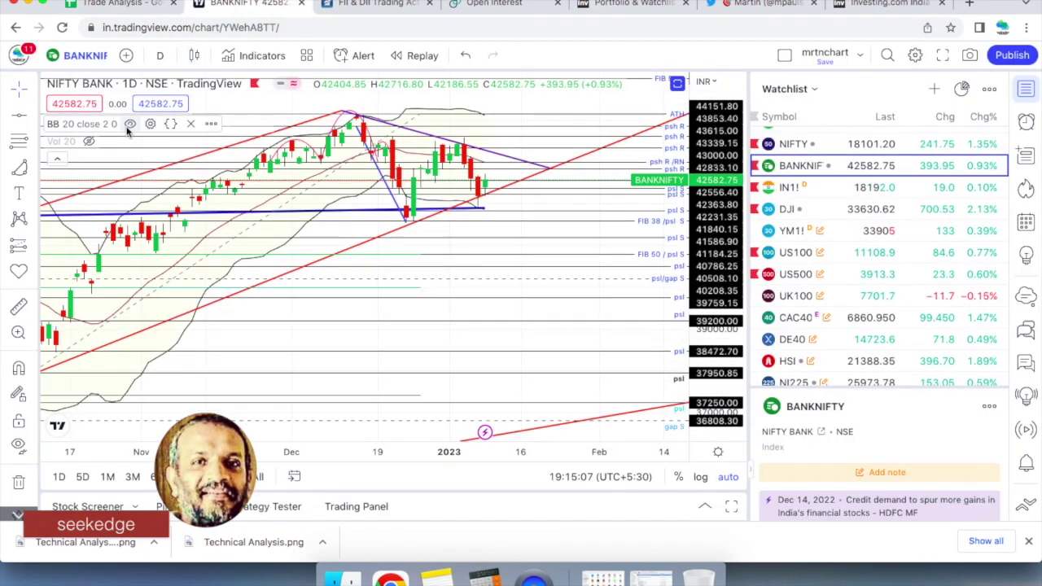
pyautogui.scroll(4, 399, 248)
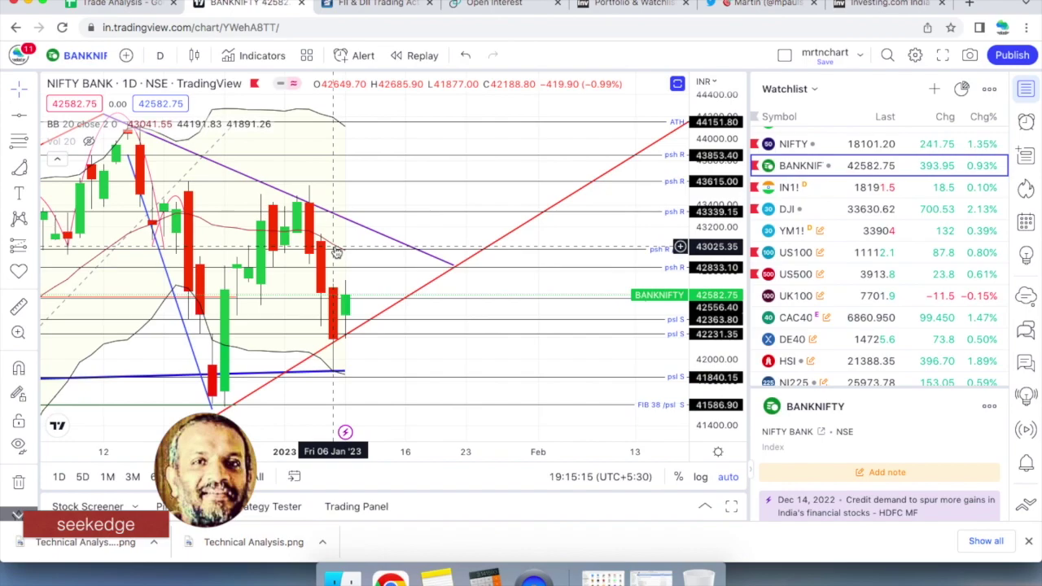
pyautogui.click(862, 144)
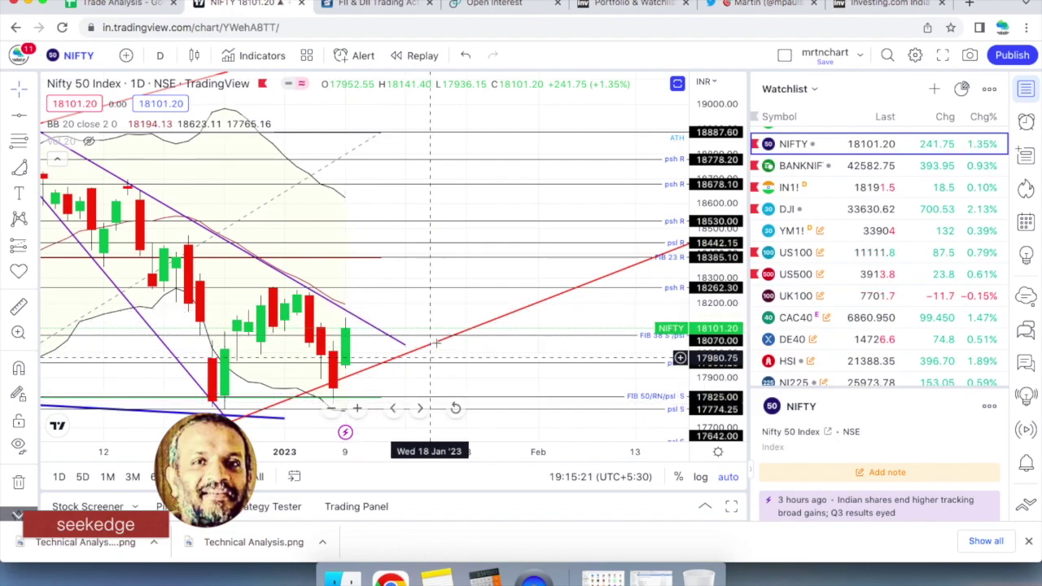
pyautogui.scroll(-2, 437, 350)
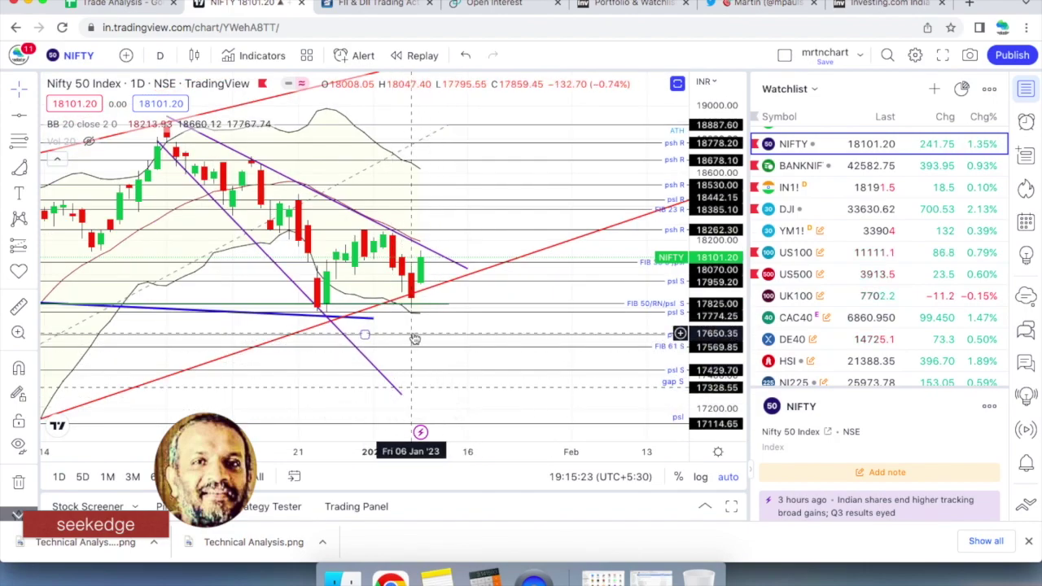
pyautogui.click(810, 172)
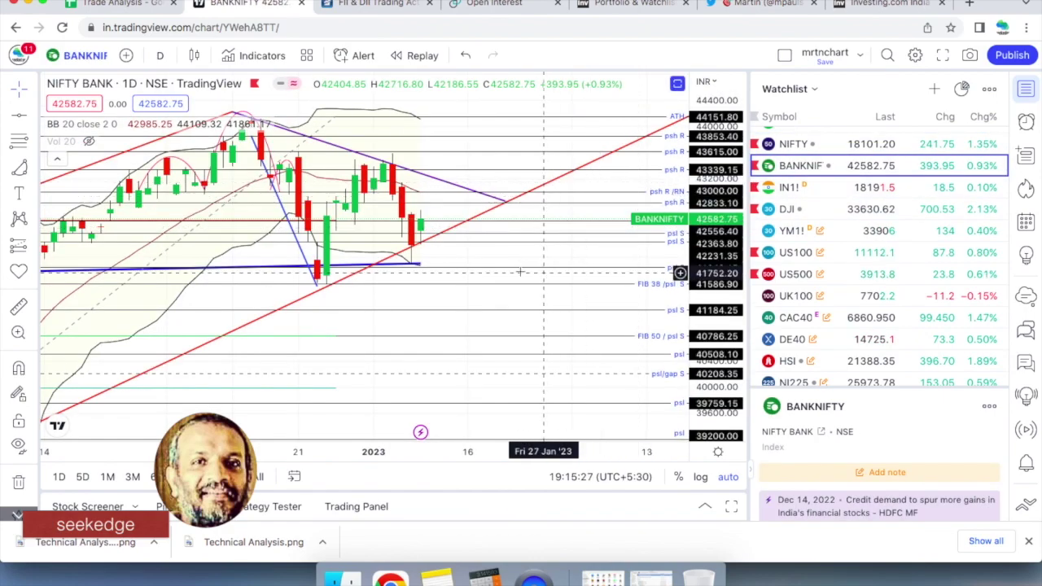
pyautogui.click(122, 9)
pyautogui.click(429, 269)
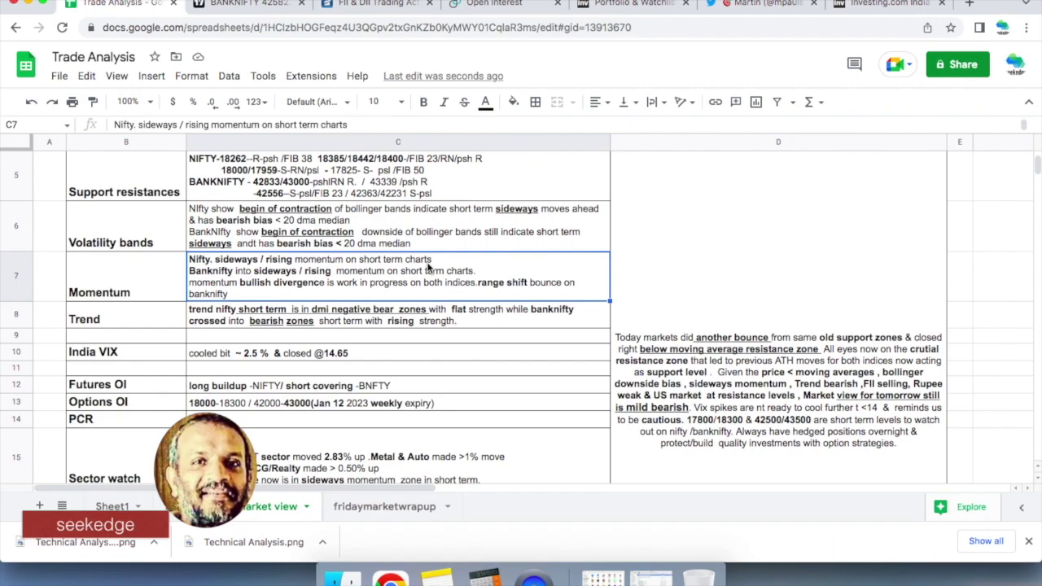
# - Switch the chart to the Nifty 50 index and hide its Bollinger Bands
pyautogui.click(244, 5)
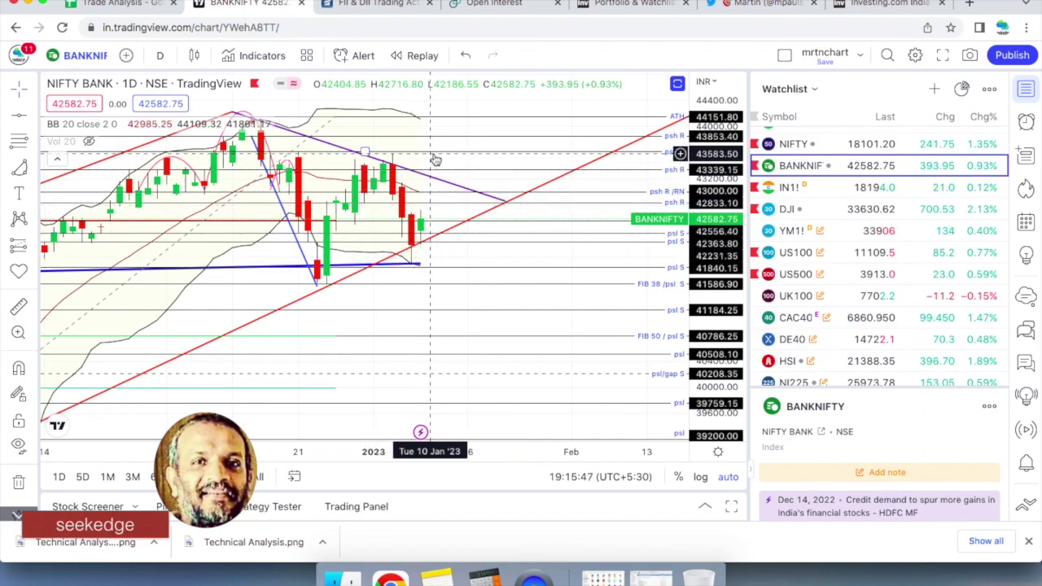
pyautogui.click(796, 145)
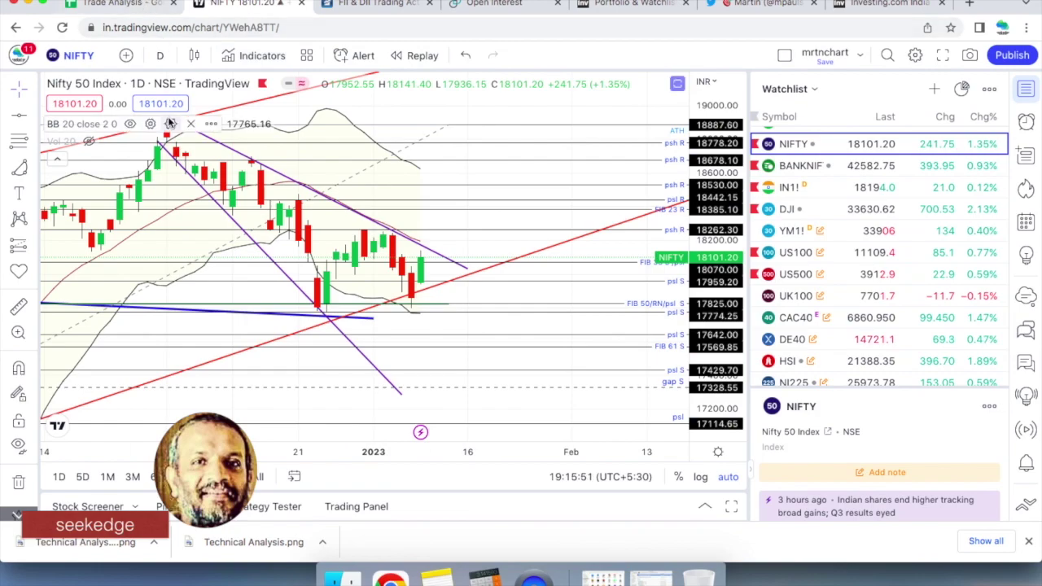
pyautogui.click(130, 124)
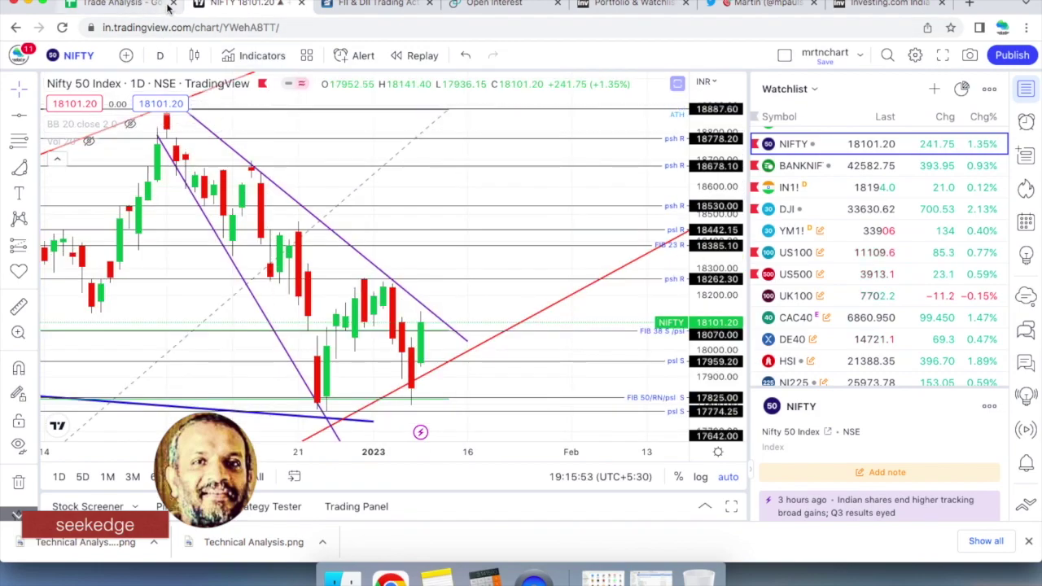
# - Review the Momentum label and notes in B7/C7, then return to the Nifty 50 chart
pyautogui.click(130, 4)
pyautogui.click(125, 336)
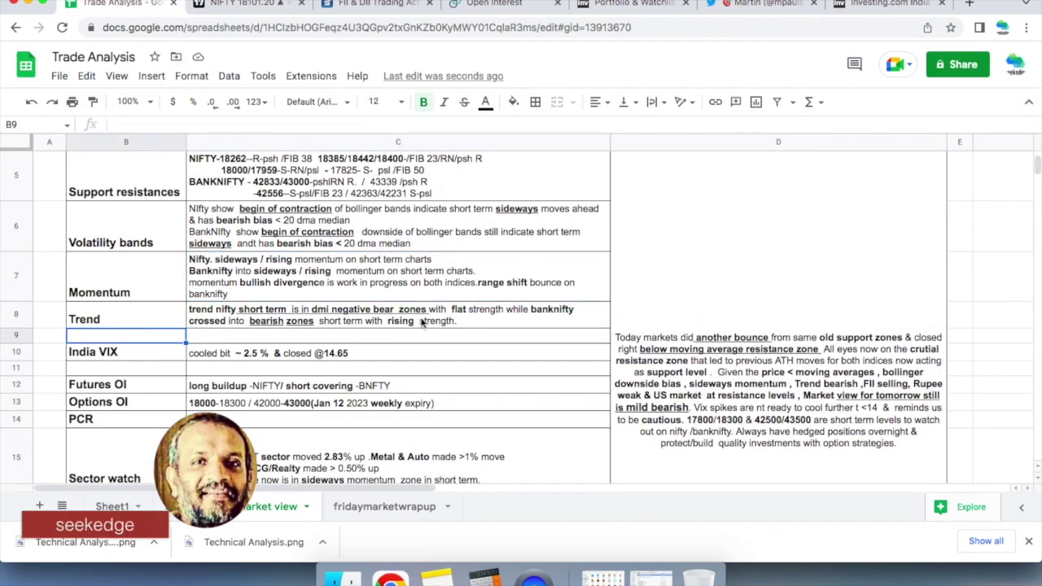
pyautogui.press('Up')
pyautogui.press('Up')
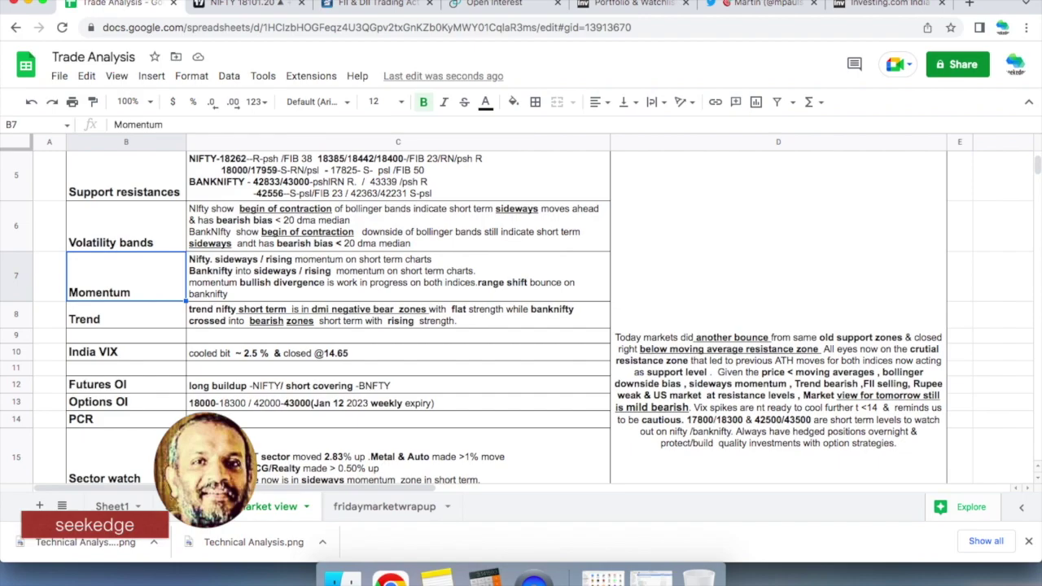
pyautogui.press('Up')
pyautogui.click(127, 276)
pyautogui.click(398, 277)
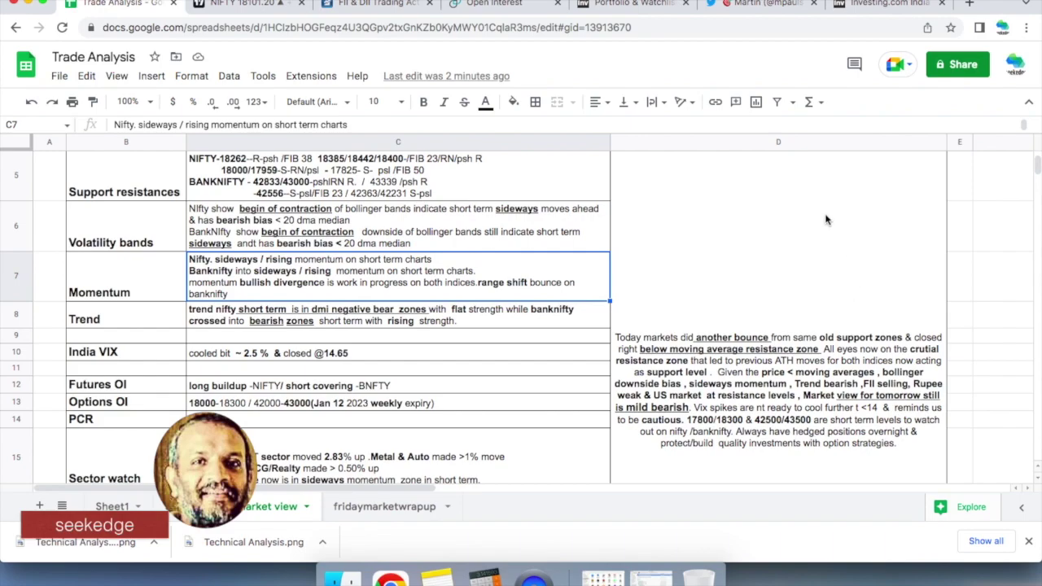
pyautogui.click(250, 7)
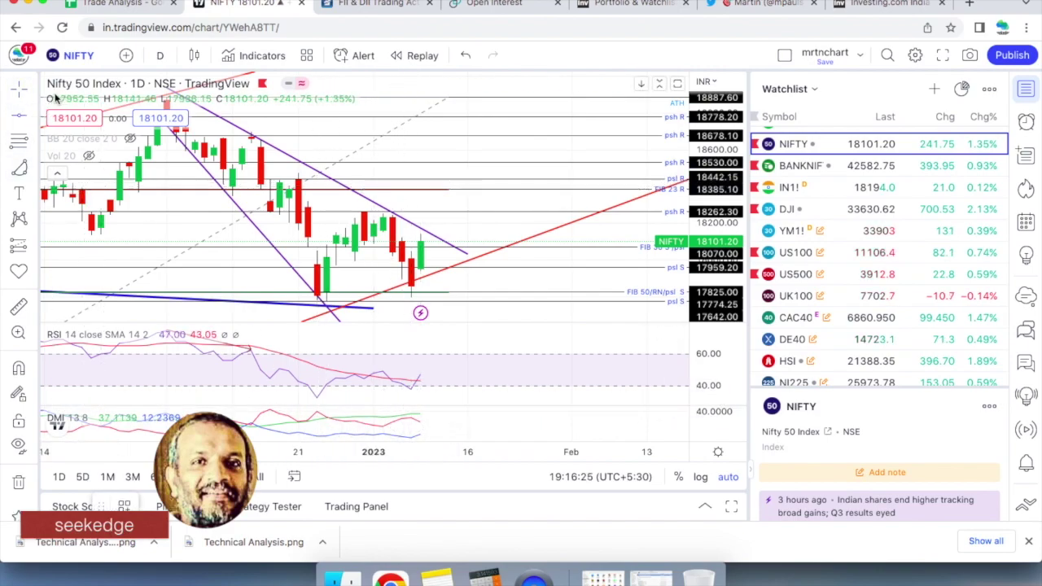
# - Draw an arrow along the rising RSI lows on the NIFTY daily chart
pyautogui.moveTo(359, 389); pyautogui.dragTo(391, 391)
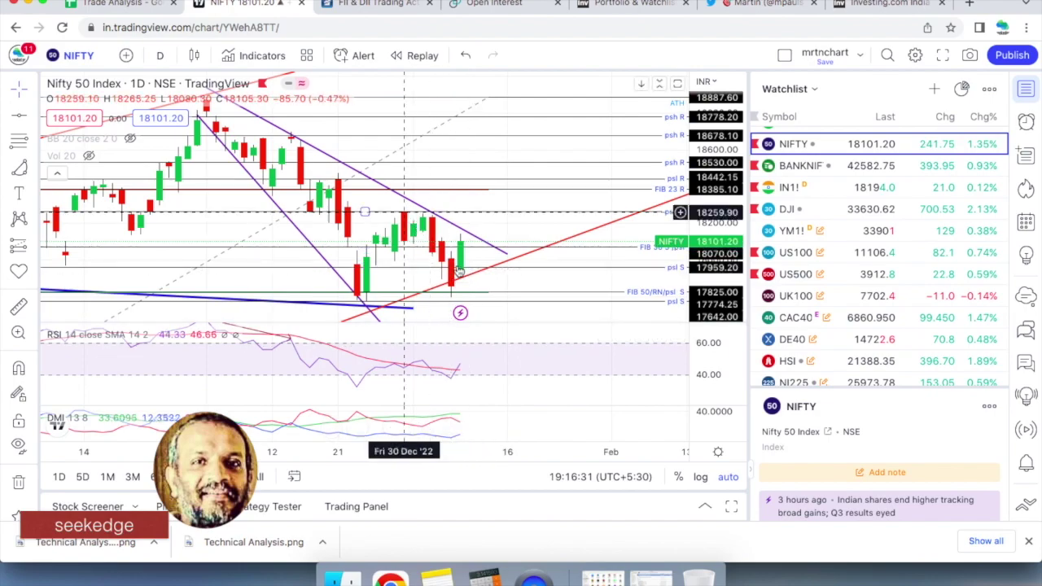
pyautogui.click(34, 114)
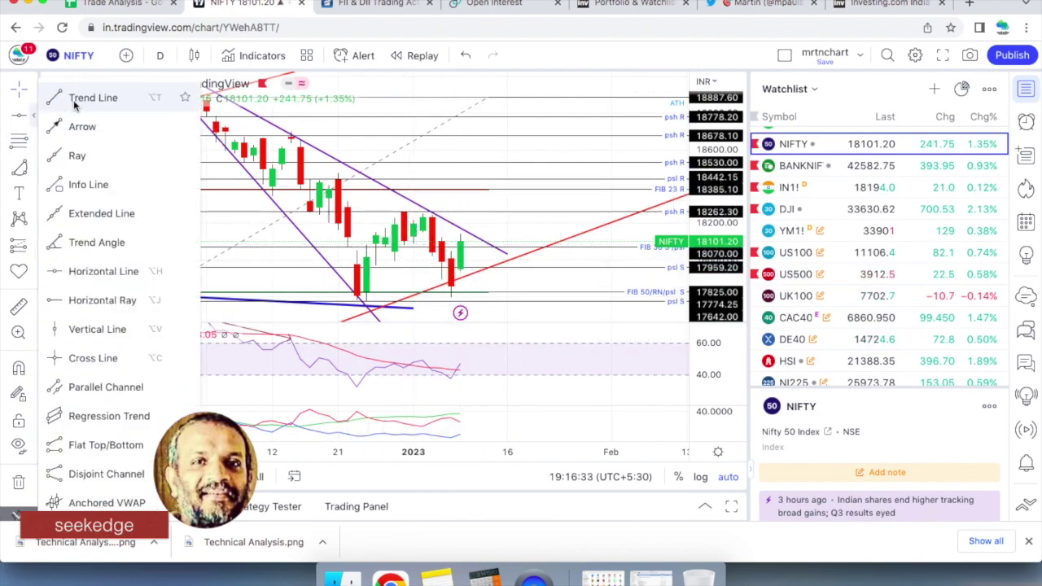
pyautogui.click(74, 100)
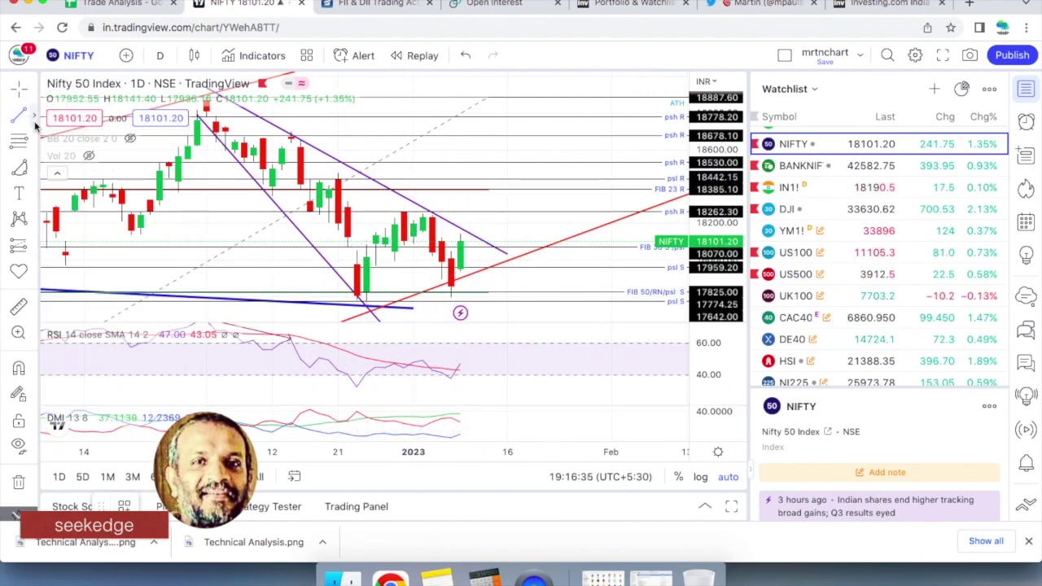
pyautogui.click(35, 118)
pyautogui.click(35, 118)
pyautogui.click(36, 118)
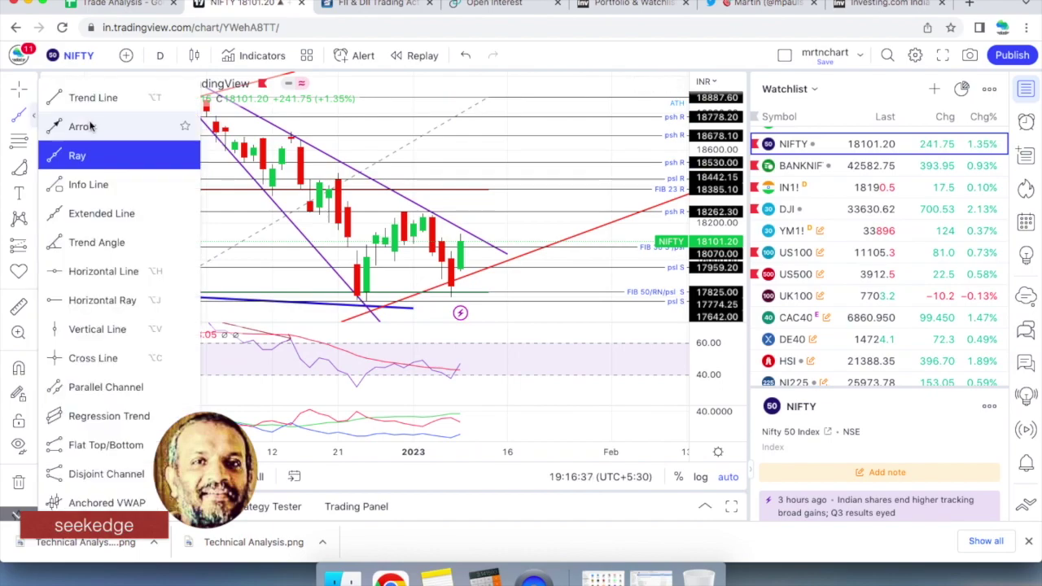
pyautogui.click(91, 126)
pyautogui.click(356, 389)
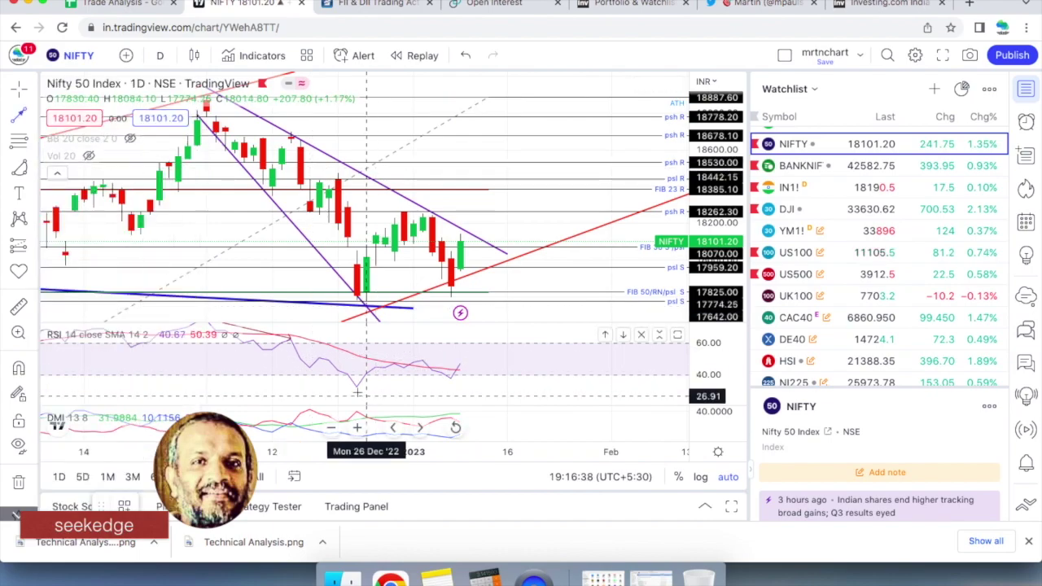
pyautogui.click(452, 382)
# - Draw a rising line across the BANKNIFTY RSI lows, then switch the chart back to NIFTY
pyautogui.press('Down')
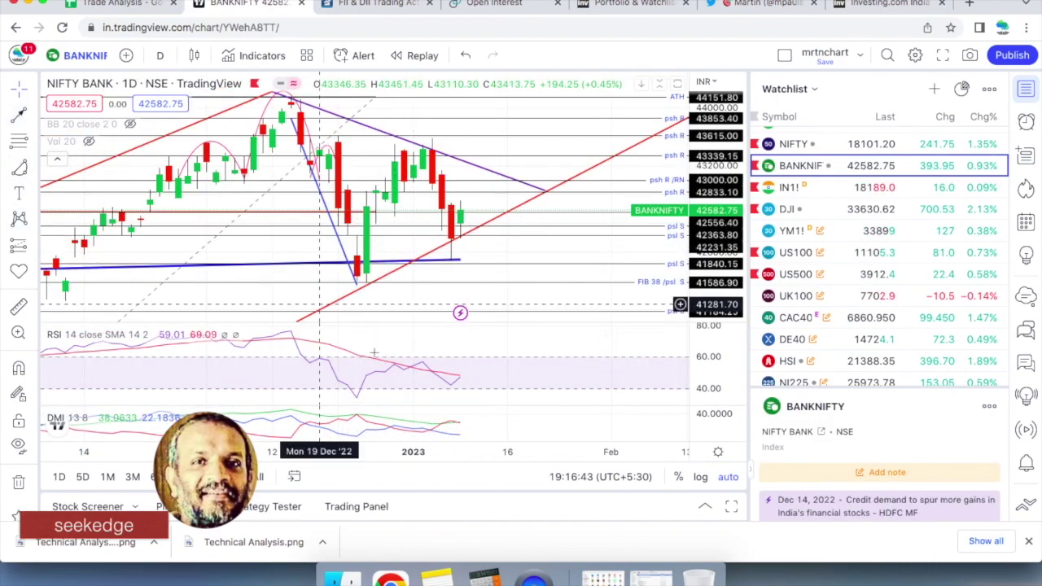
pyautogui.moveTo(367, 398)
pyautogui.mouseDown()
pyautogui.moveTo(472, 391)
pyautogui.moveTo(450, 389)
pyautogui.mouseUp()
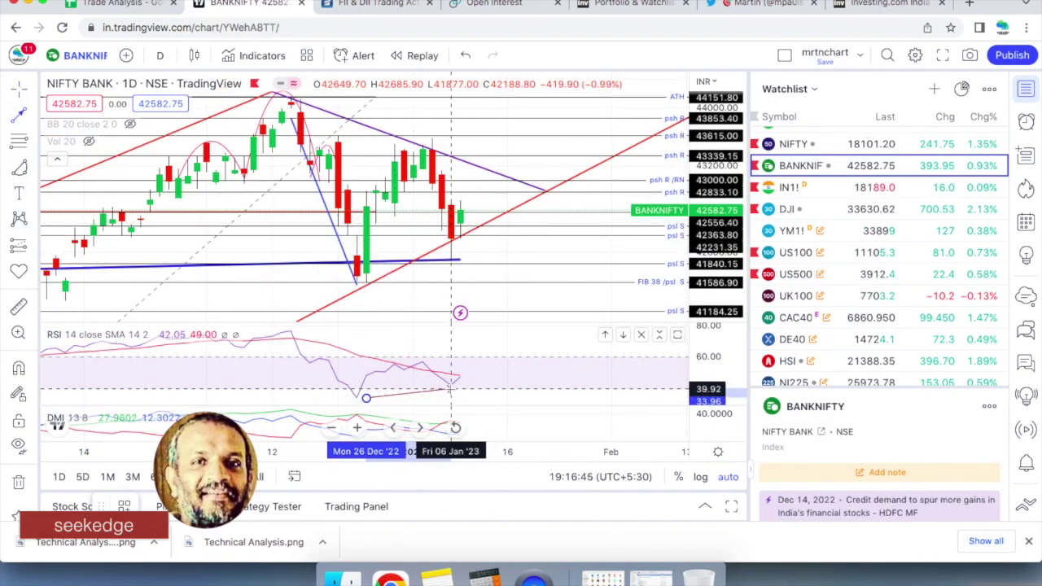
pyautogui.click(451, 389)
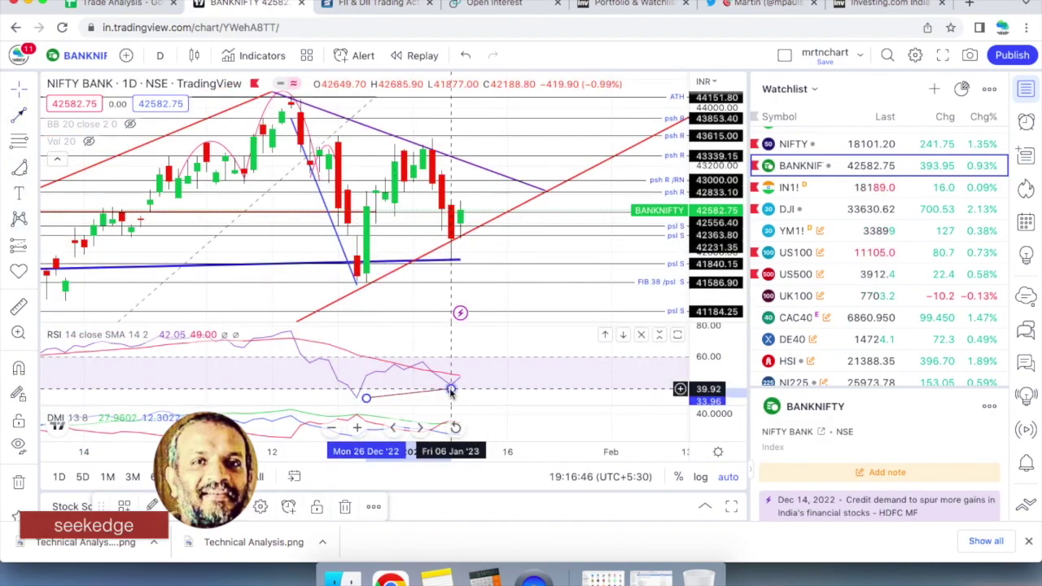
pyautogui.click(143, 5)
pyautogui.click(244, 4)
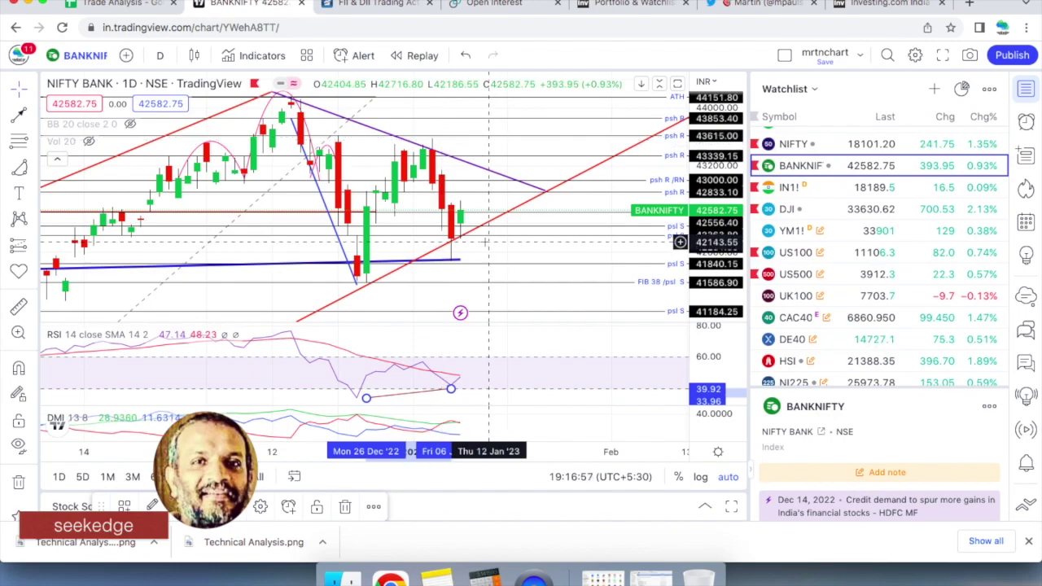
pyautogui.click(819, 144)
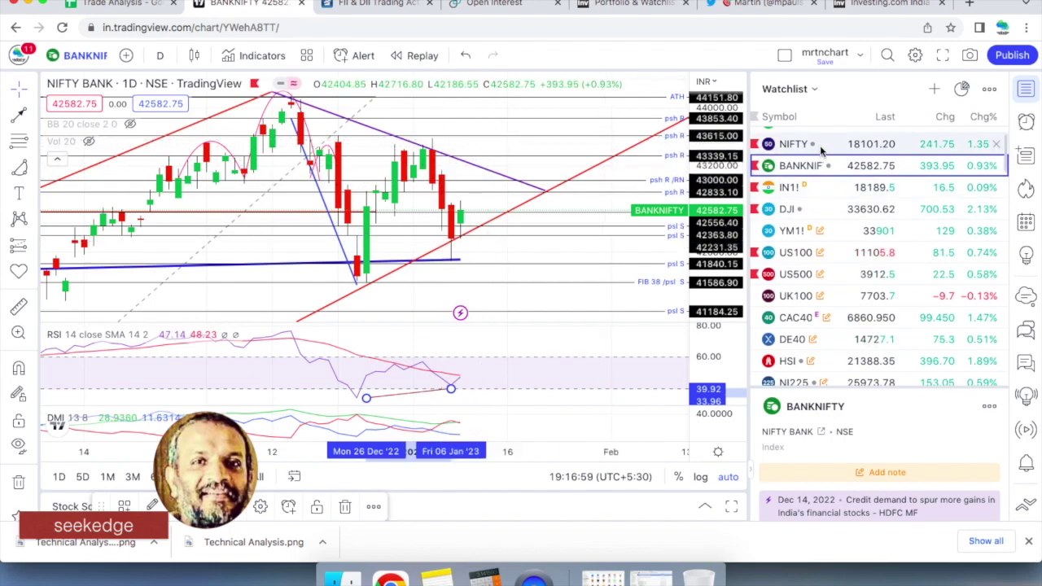
# - Check cell C9 and the India VIX note in C10, then return to the NIFTY chart
pyautogui.click(134, 6)
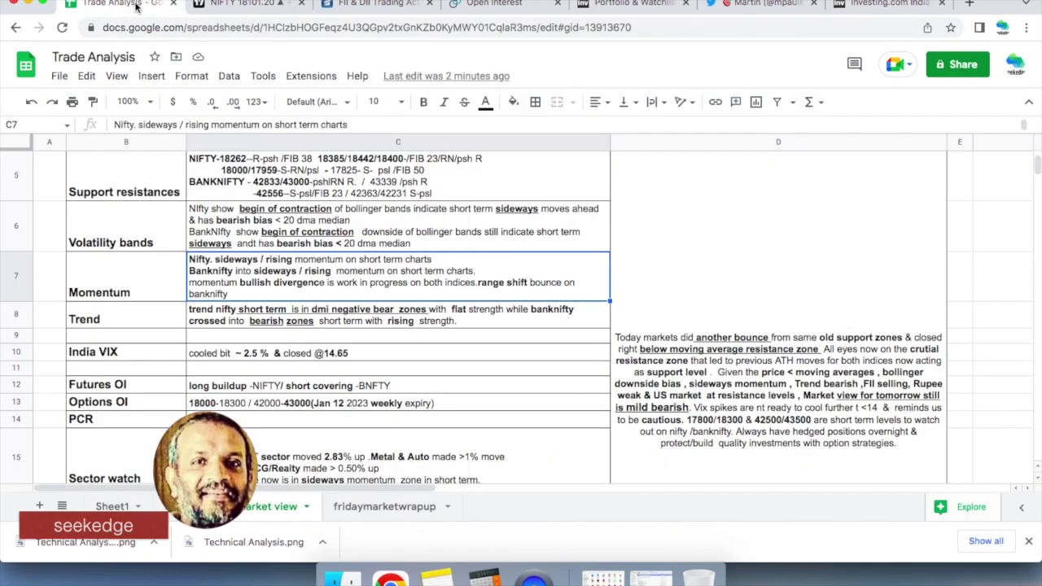
pyautogui.click(390, 340)
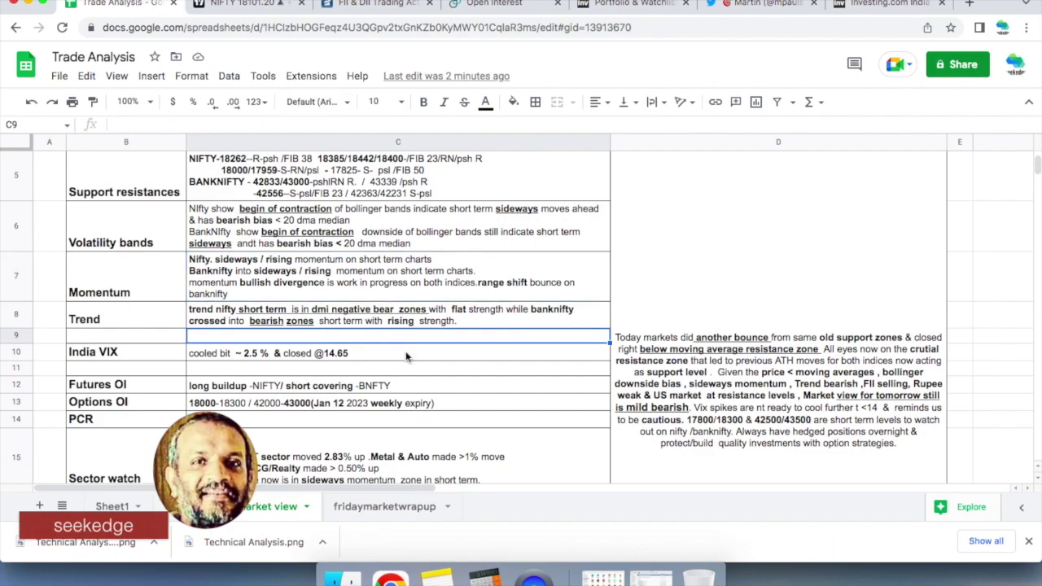
pyautogui.click(405, 351)
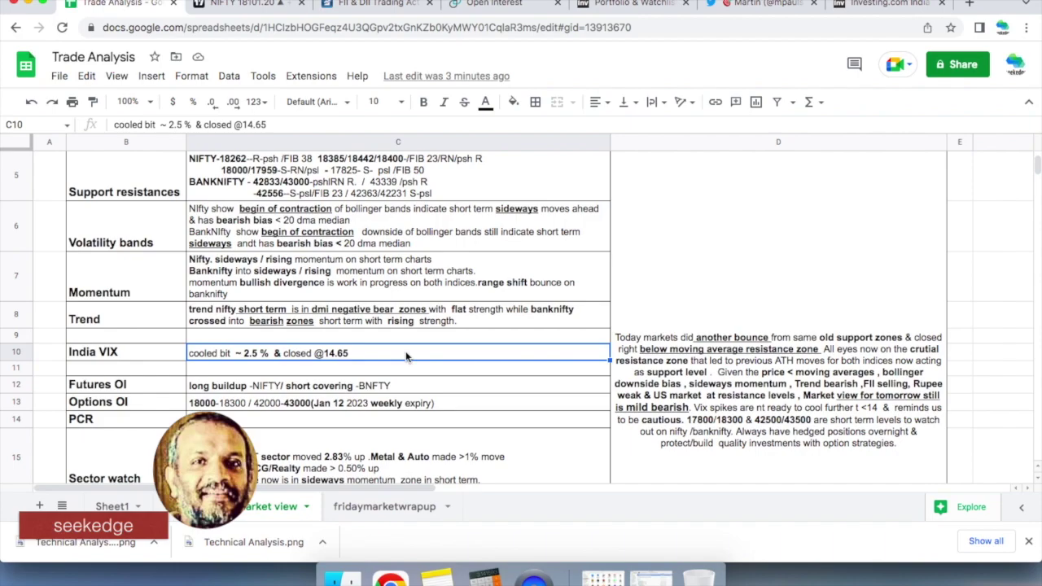
pyautogui.click(236, 5)
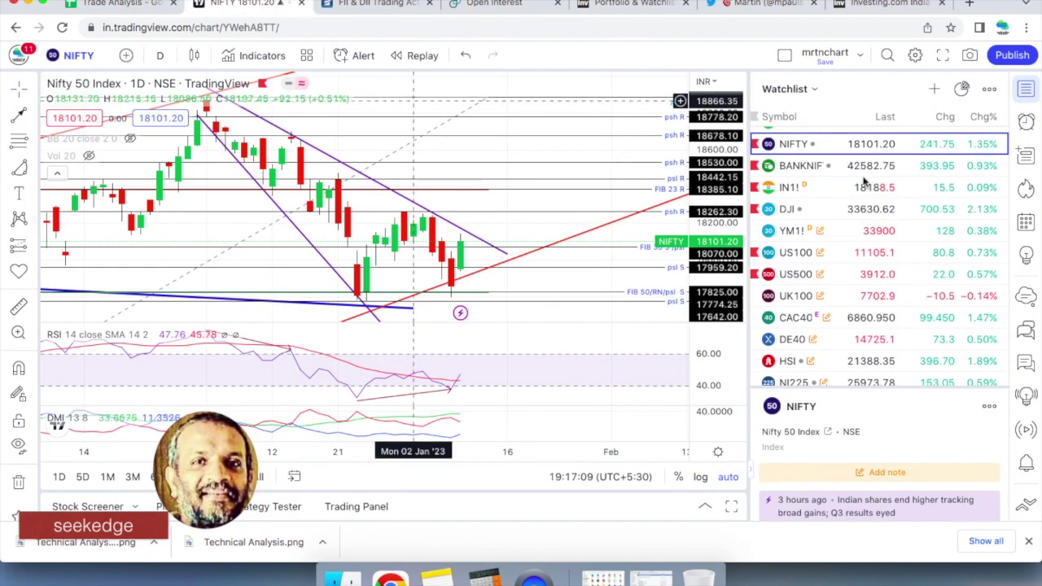
pyautogui.click(822, 166)
pyautogui.click(366, 399)
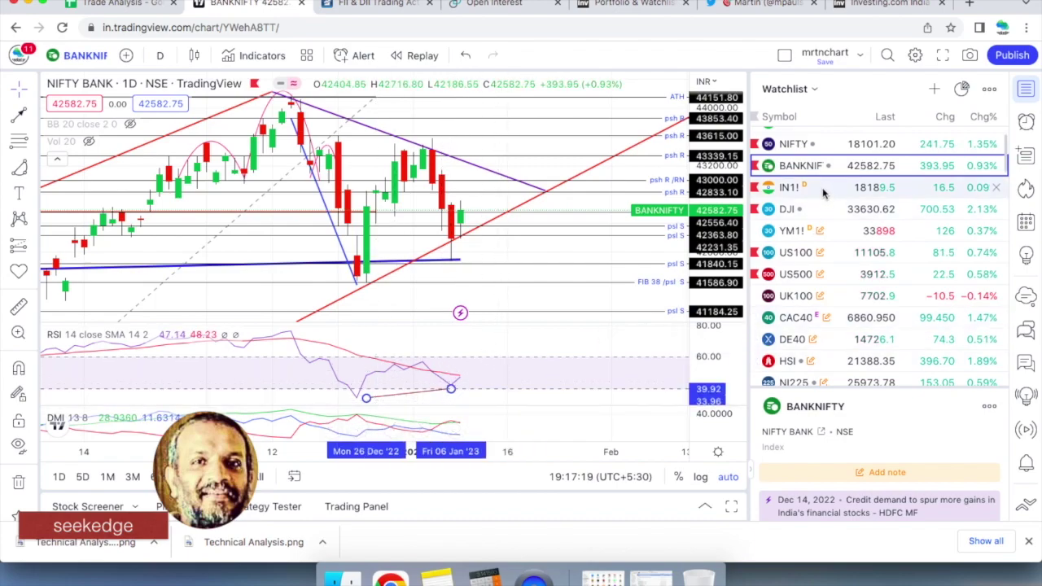
pyautogui.click(806, 144)
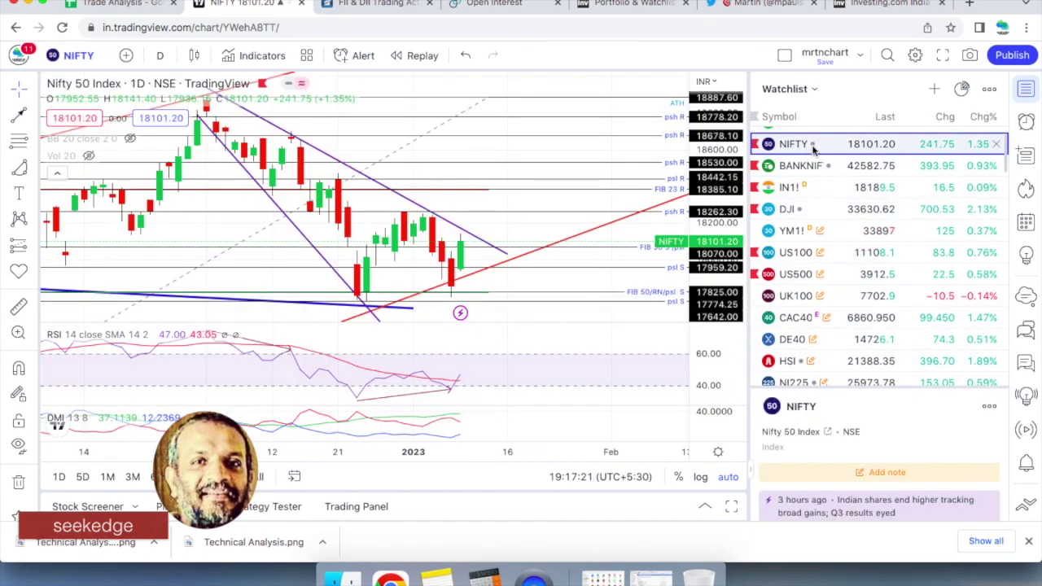
# - Reread the Momentum note and label in C7/B7, then the Volatility bands note in C6
pyautogui.click(124, 8)
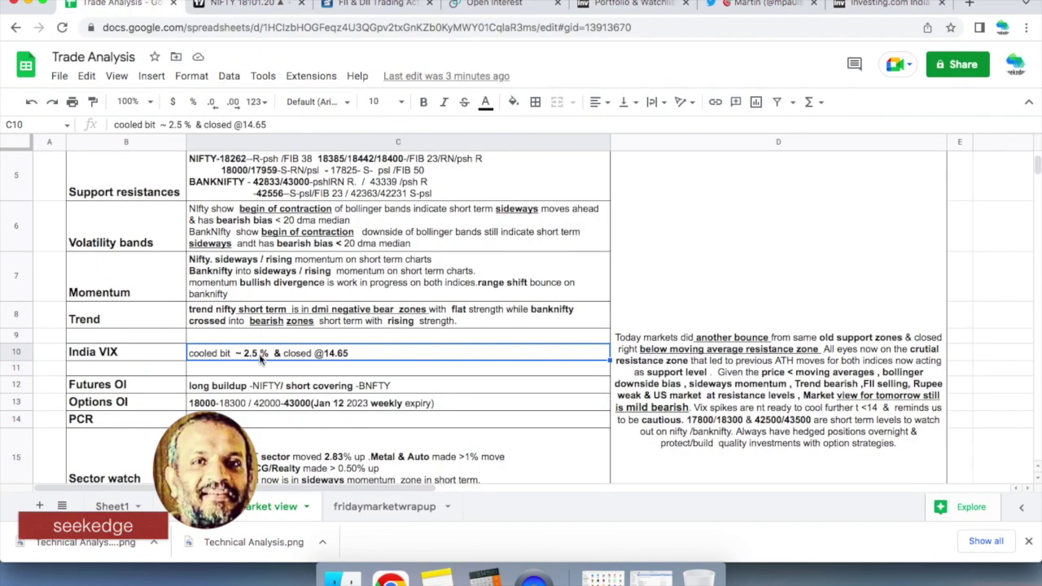
pyautogui.click(253, 292)
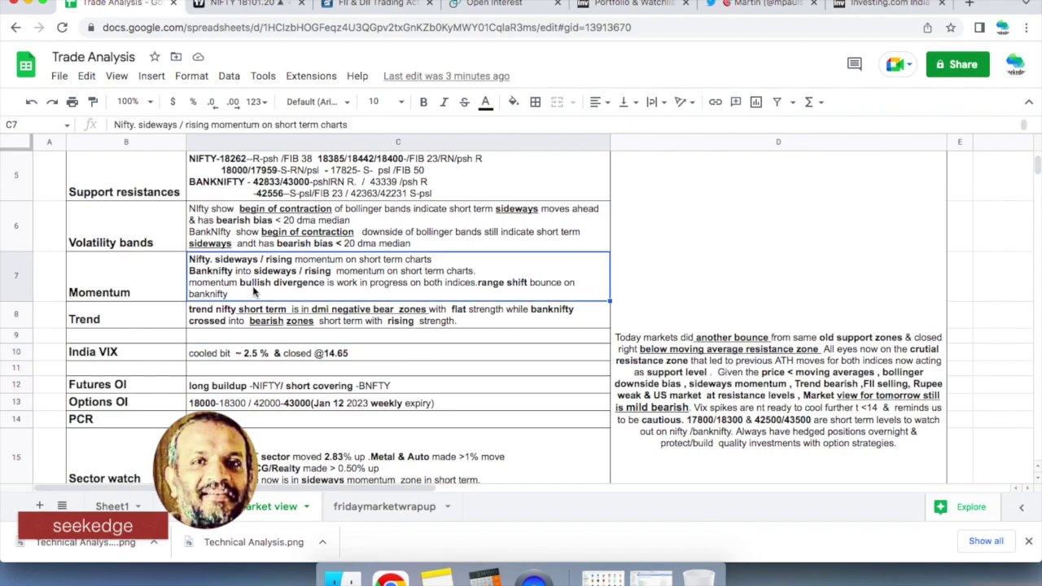
pyautogui.click(128, 294)
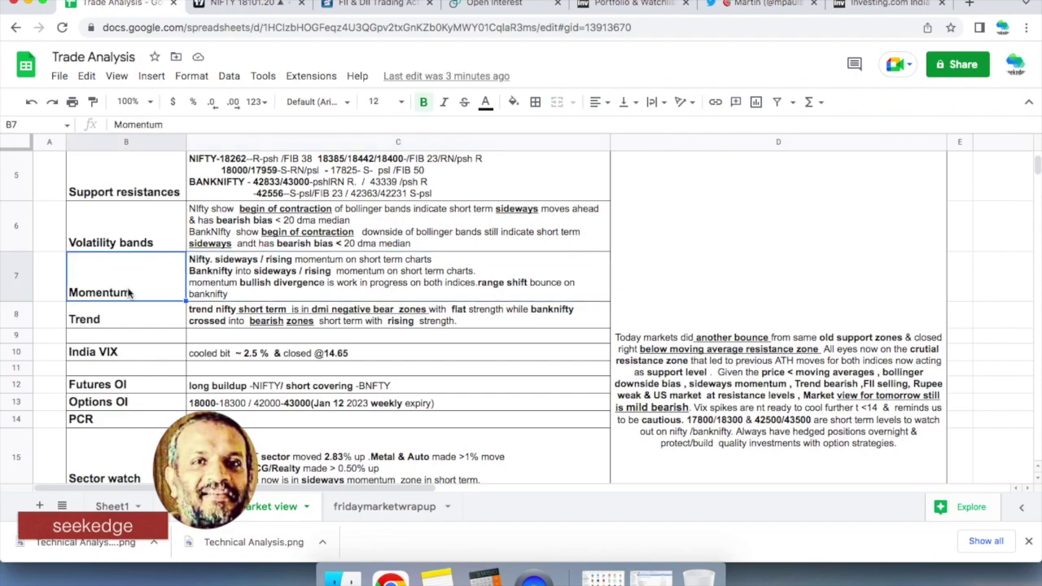
pyautogui.click(213, 295)
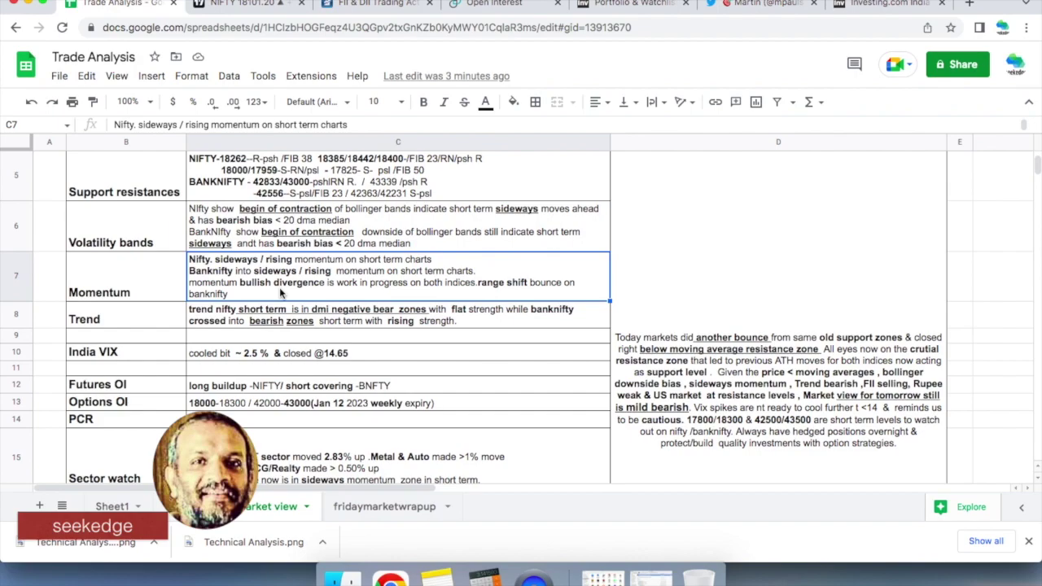
pyautogui.click(307, 244)
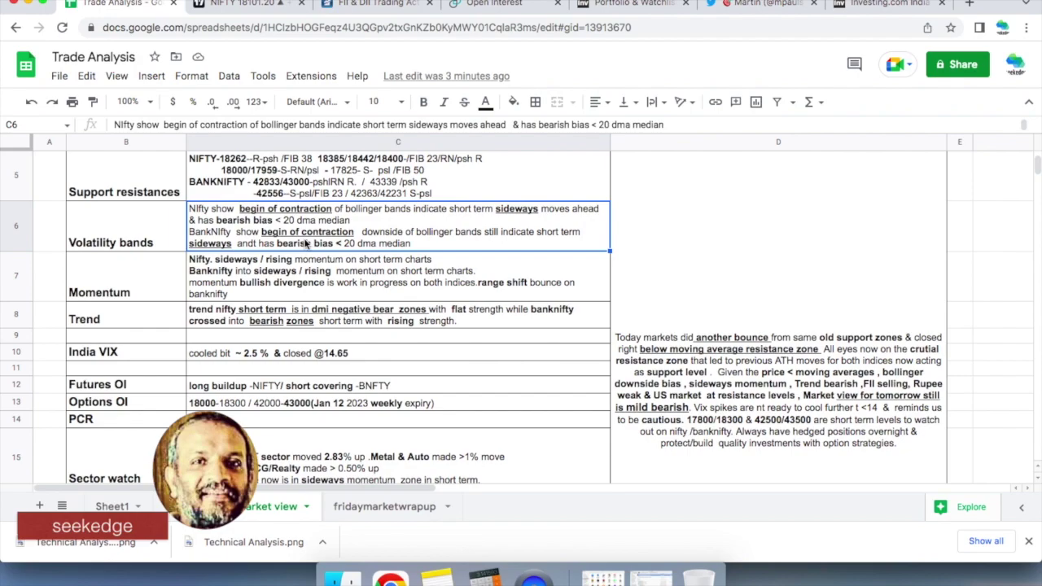
# - Delete the volatility divergence / W pattern sentence from the Volatility bands note in C6
pyautogui.doubleClick(307, 245)
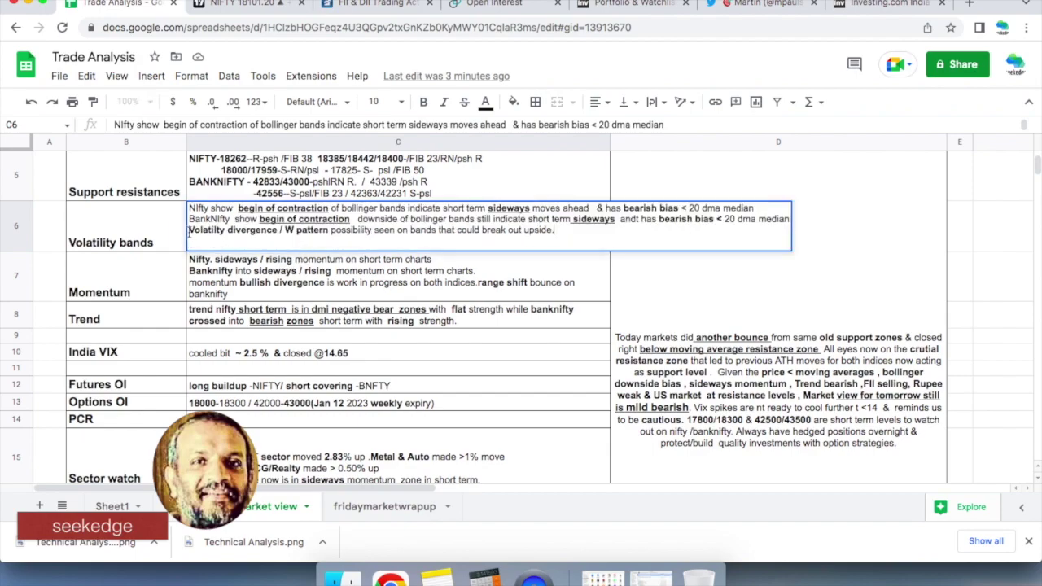
pyautogui.moveTo(190, 232); pyautogui.dragTo(370, 238)
pyautogui.press('Delete')
pyautogui.click(119, 242)
# - Select the Volatility bands and Momentum rows, then select the Trend note in C8
pyautogui.click(142, 293)
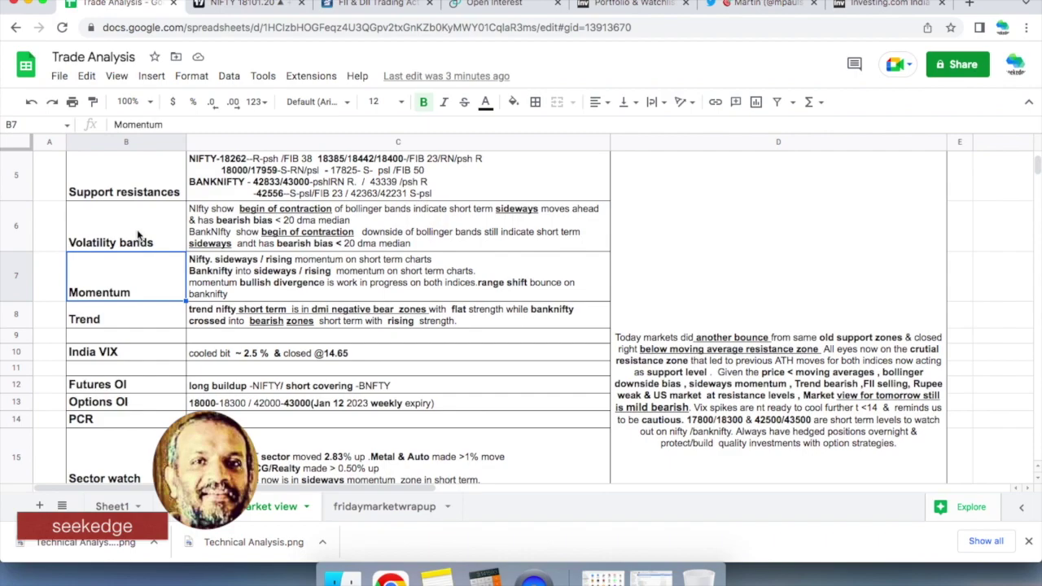
pyautogui.moveTo(140, 237); pyautogui.dragTo(318, 285)
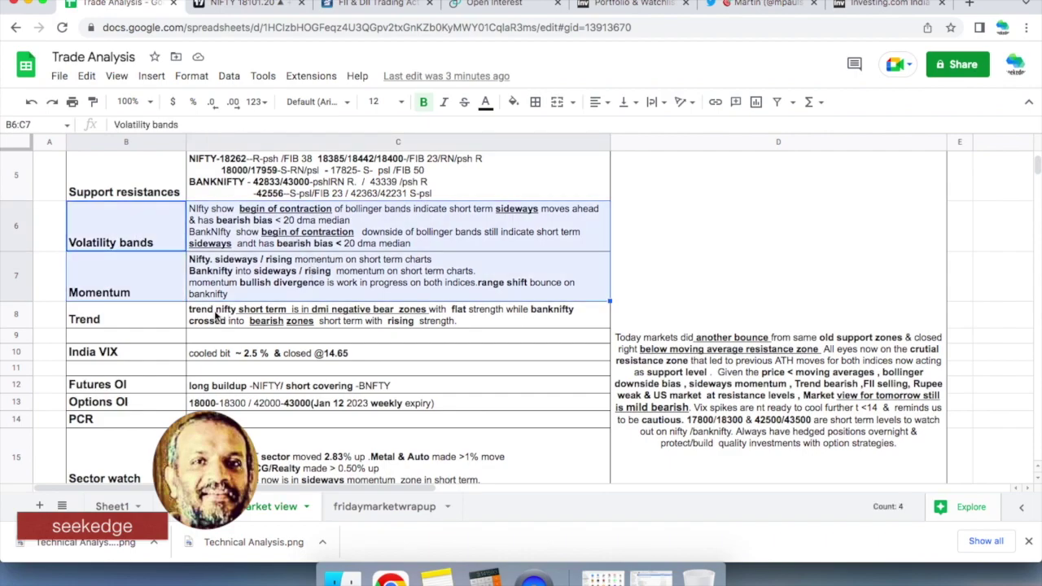
pyautogui.click(119, 324)
pyautogui.click(236, 324)
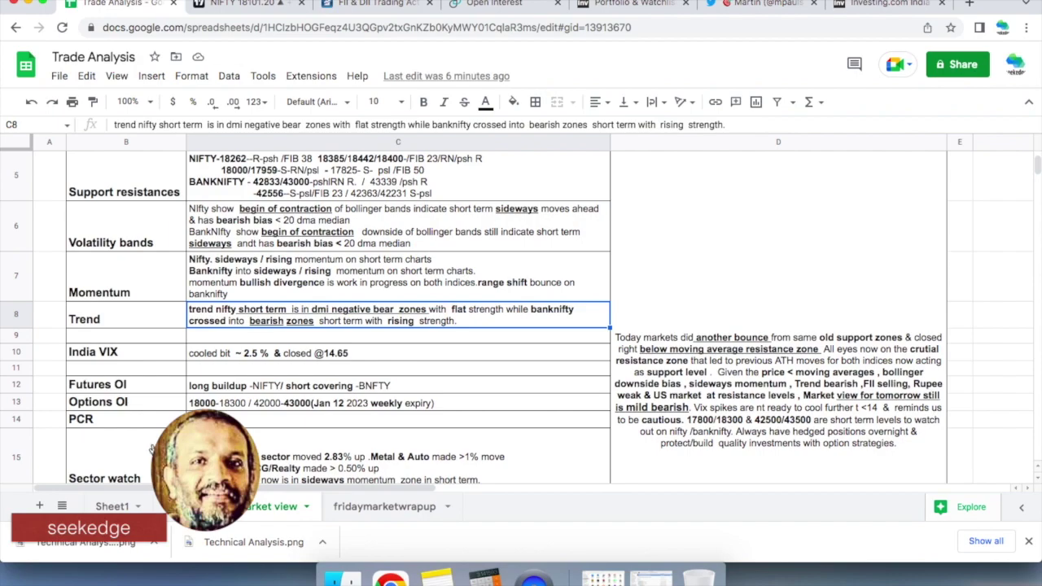
pyautogui.click(151, 368)
# - Select B11:C13, then scroll down to select the Sector watch label in B15
pyautogui.moveTo(252, 402); pyautogui.dragTo(332, 406)
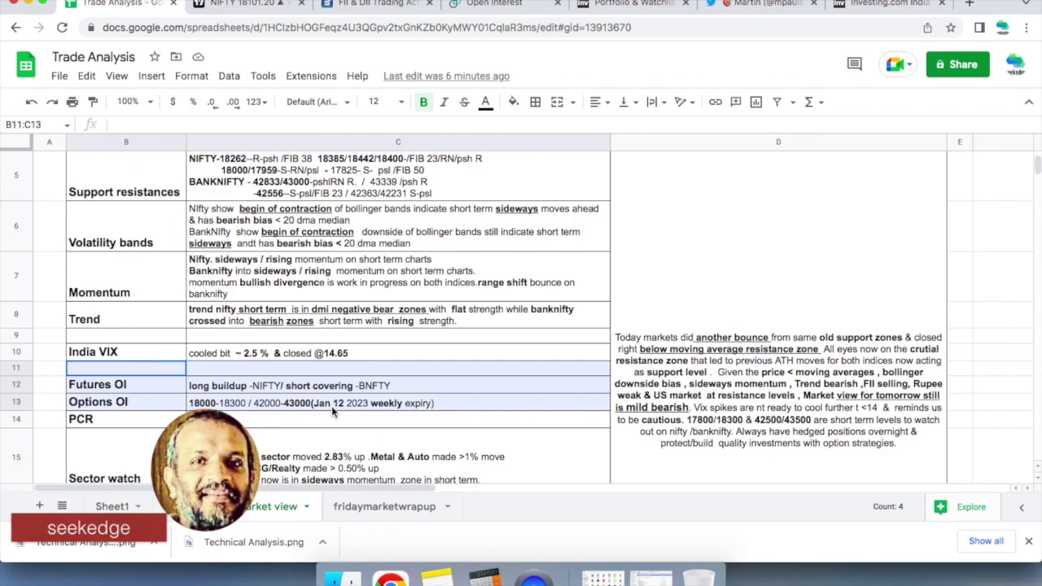
pyautogui.scroll(-4, 331, 405)
pyautogui.click(146, 205)
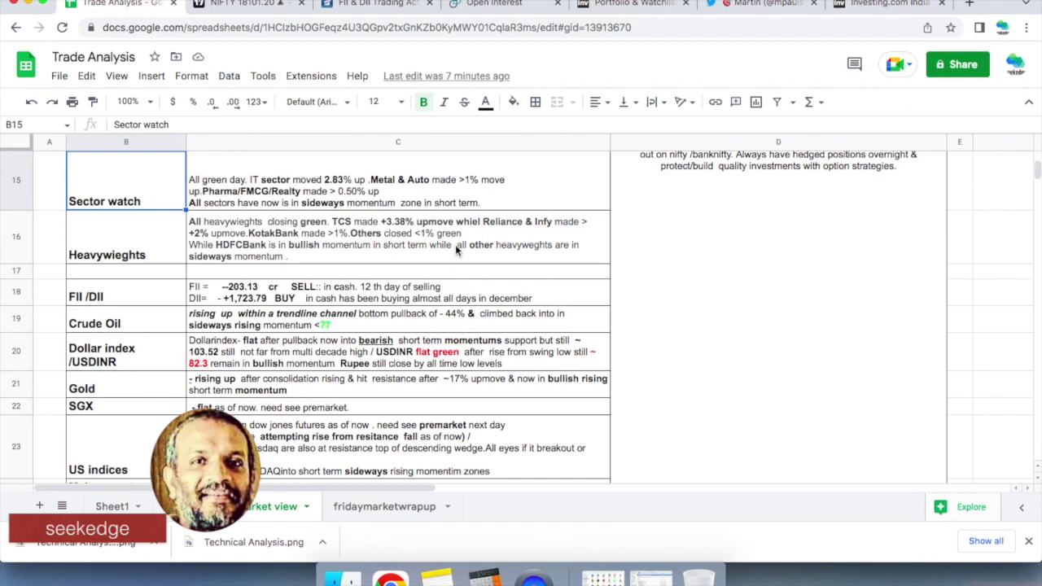
# - Review the FII/DII figures in C18 and the US indices note, then switch to TradingView
pyautogui.click(310, 303)
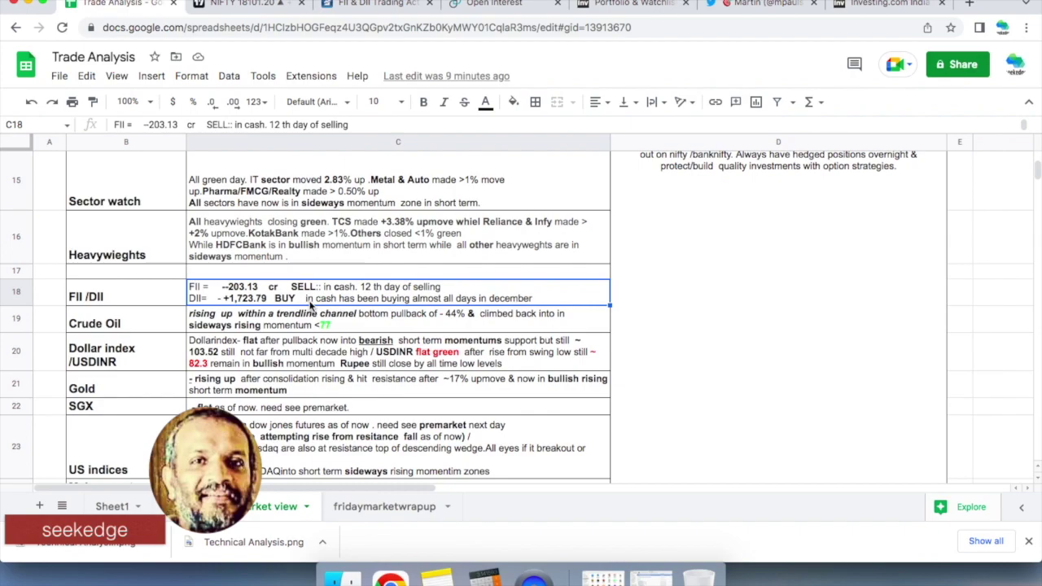
pyautogui.click(486, 442)
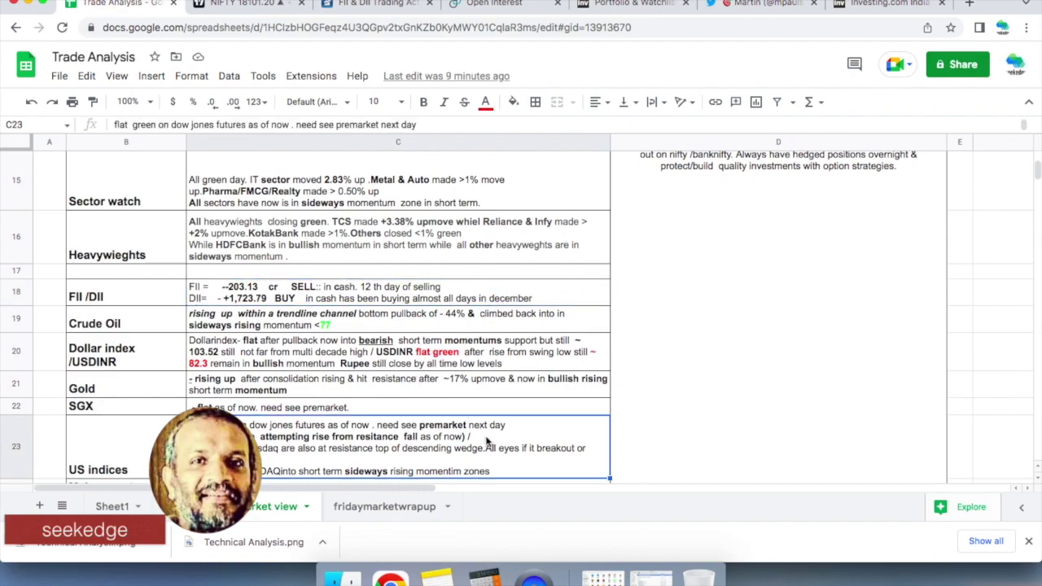
pyautogui.click(218, 8)
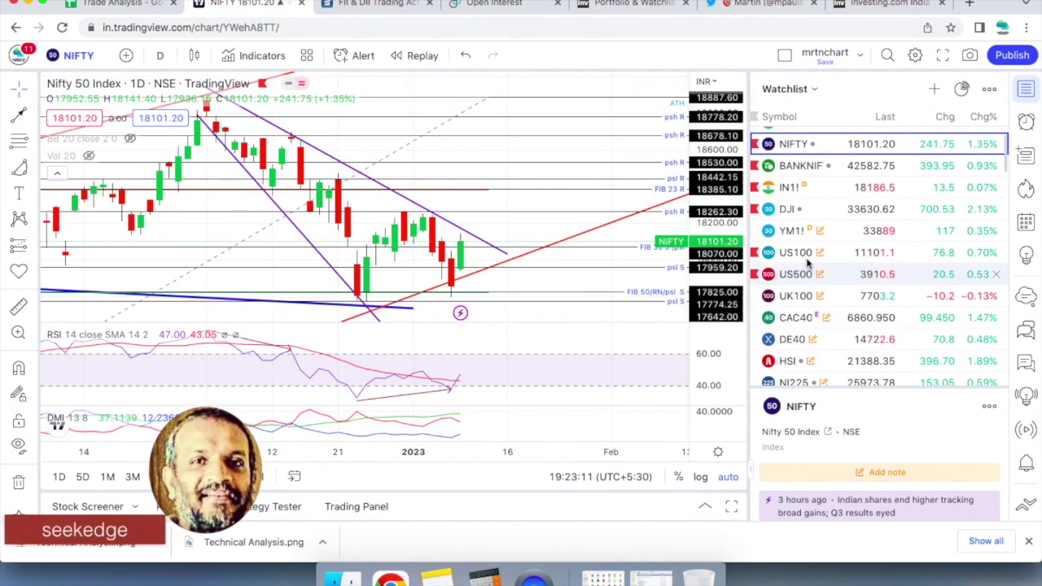
# - Show the Dow Jones futures (YM1!) chart on the 1W weekly timeframe
pyautogui.click(790, 230)
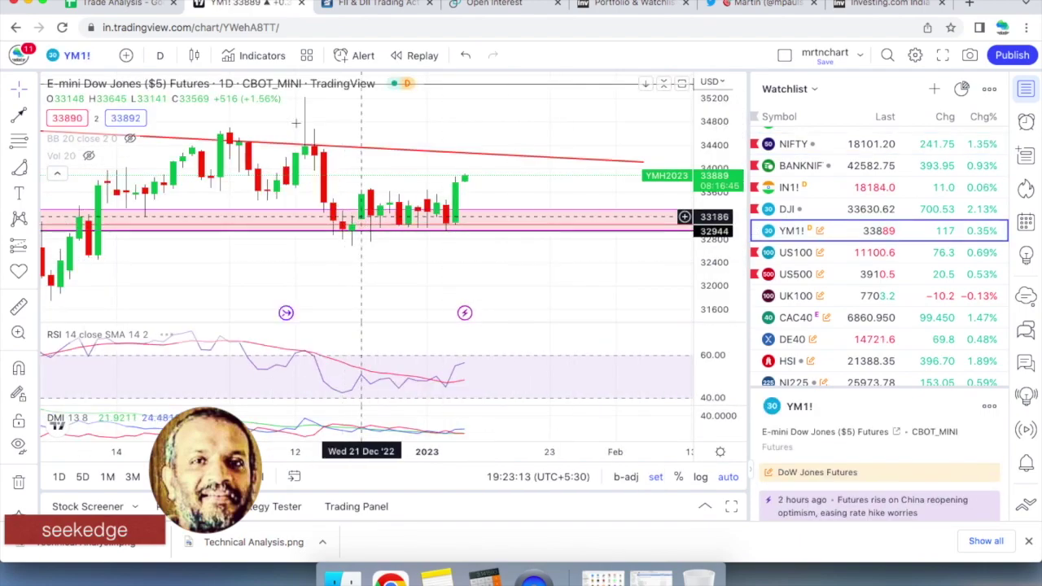
pyautogui.click(159, 55)
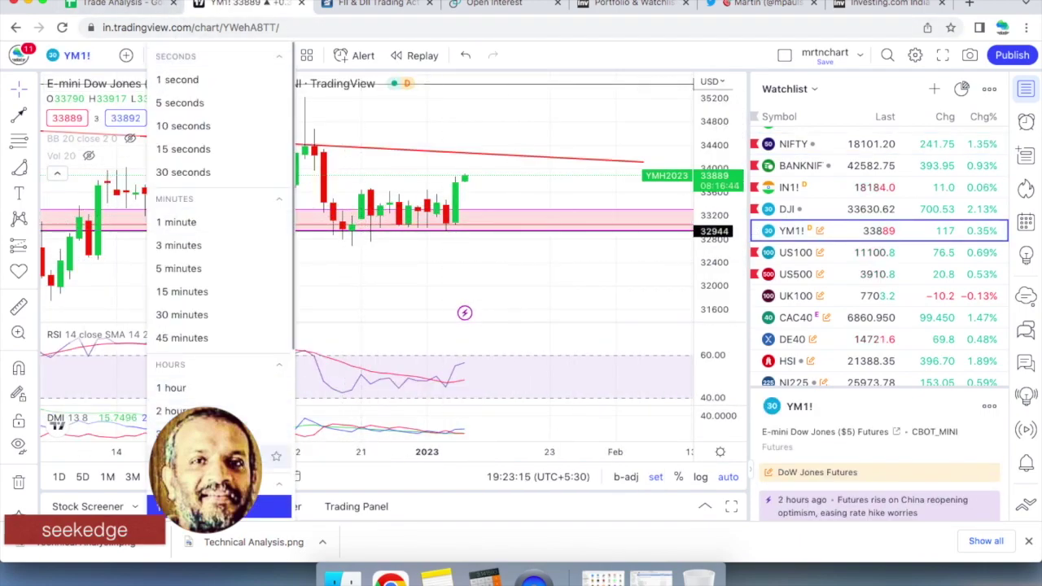
pyautogui.click(403, 139)
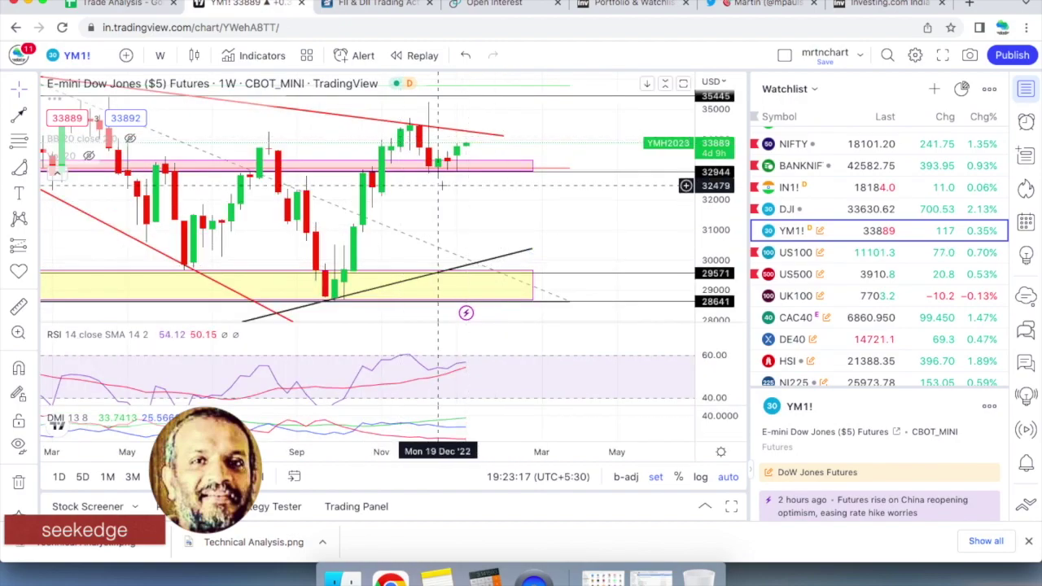
pyautogui.scroll(-5, 441, 185)
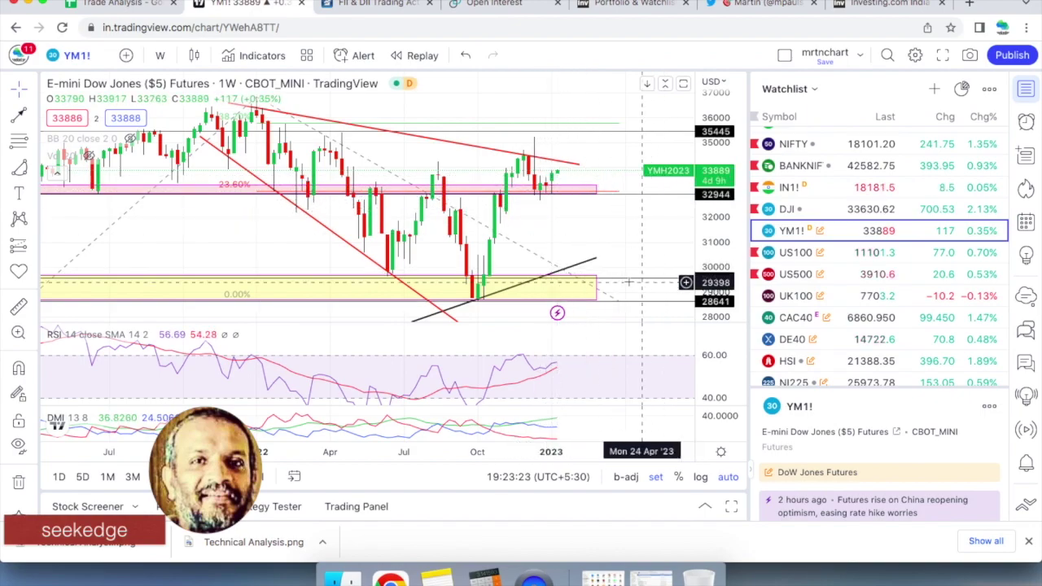
# - Compare FTSE 100, US500 and US 100, deleting US 100's upper red trendline, then return to YM1!
pyautogui.click(798, 295)
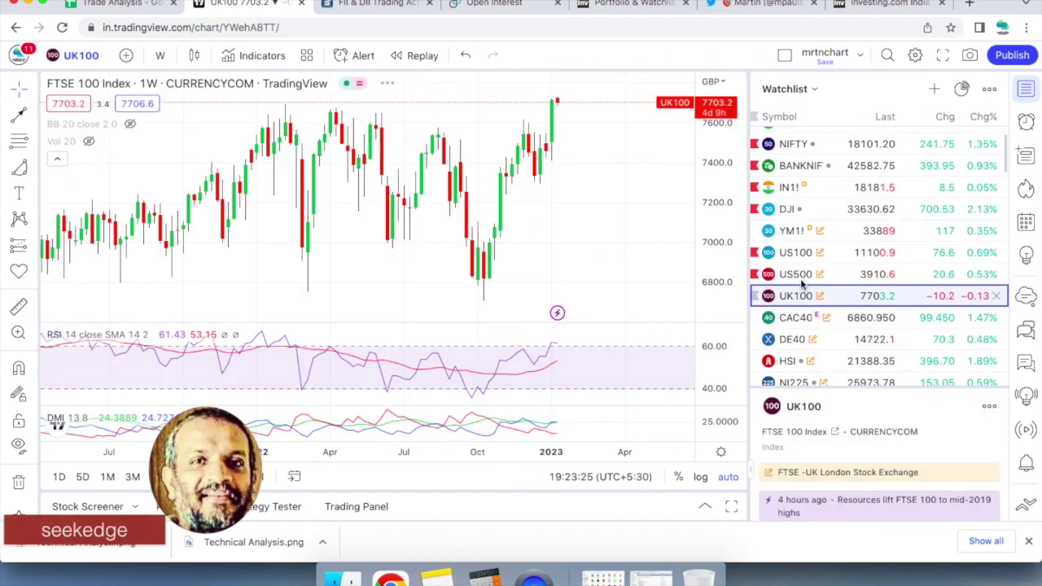
pyautogui.click(799, 275)
pyautogui.click(805, 253)
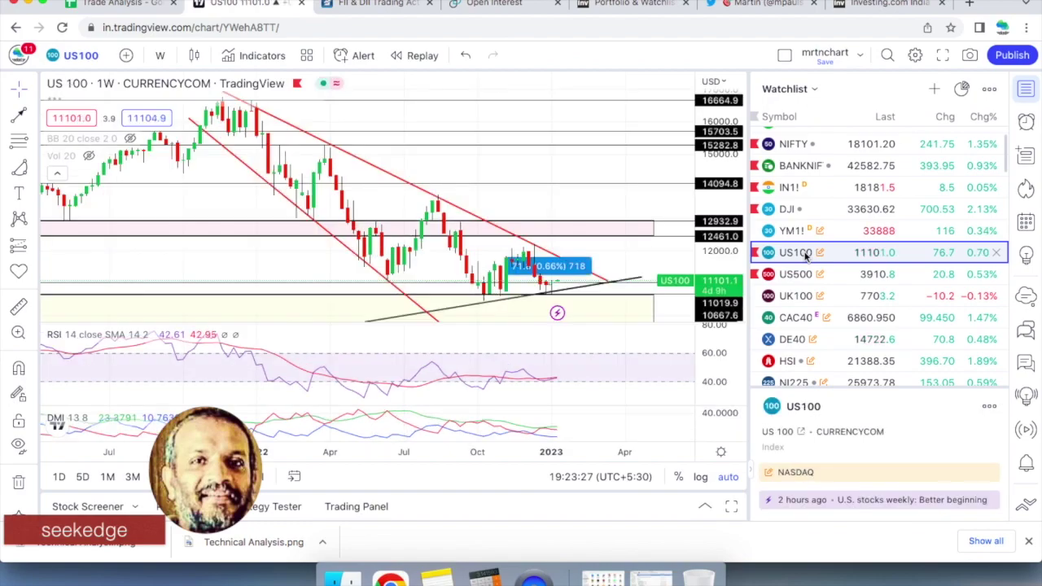
pyautogui.click(560, 260)
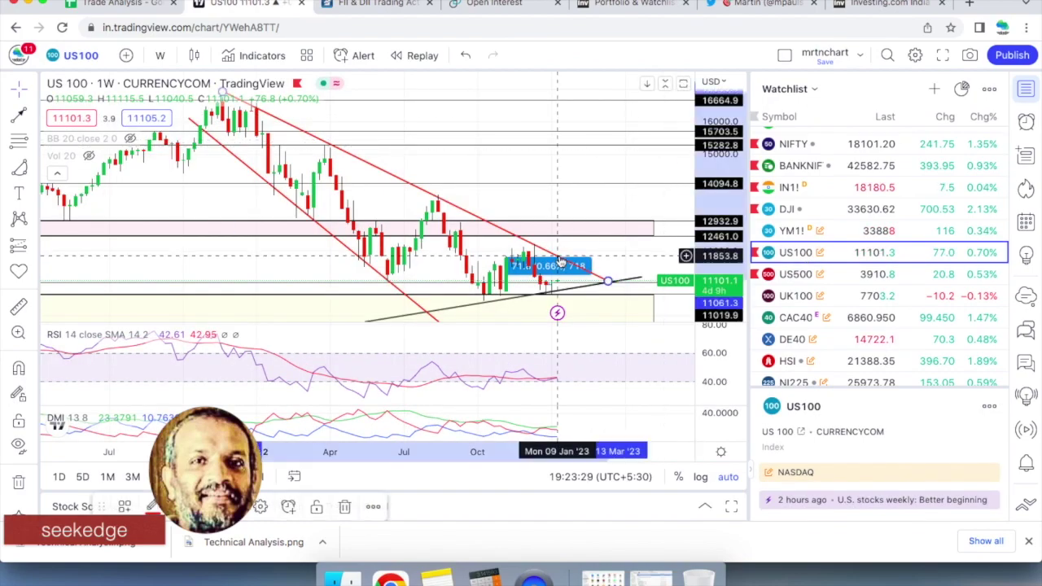
pyautogui.press('Delete')
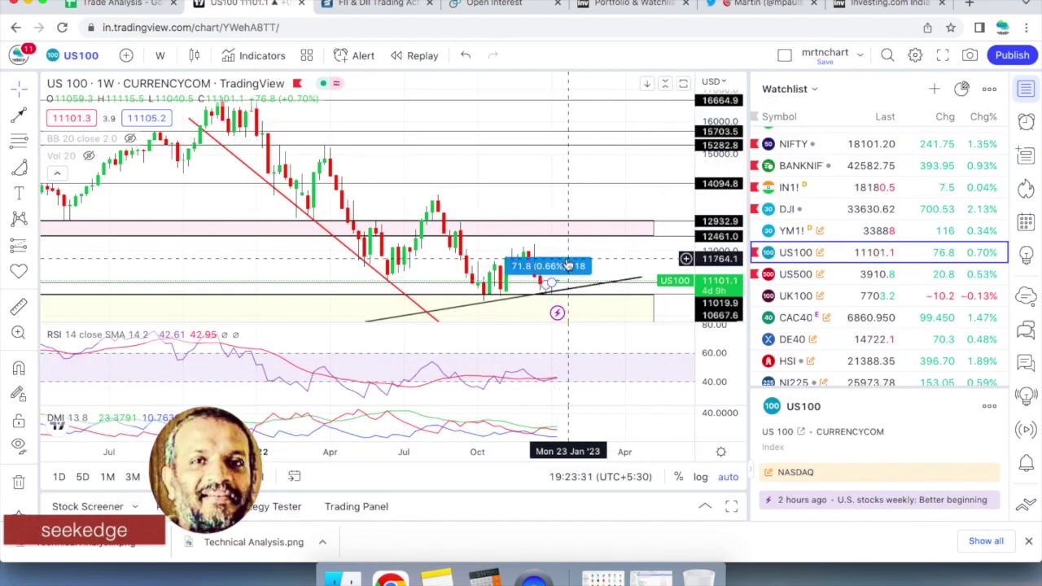
pyautogui.click(567, 259)
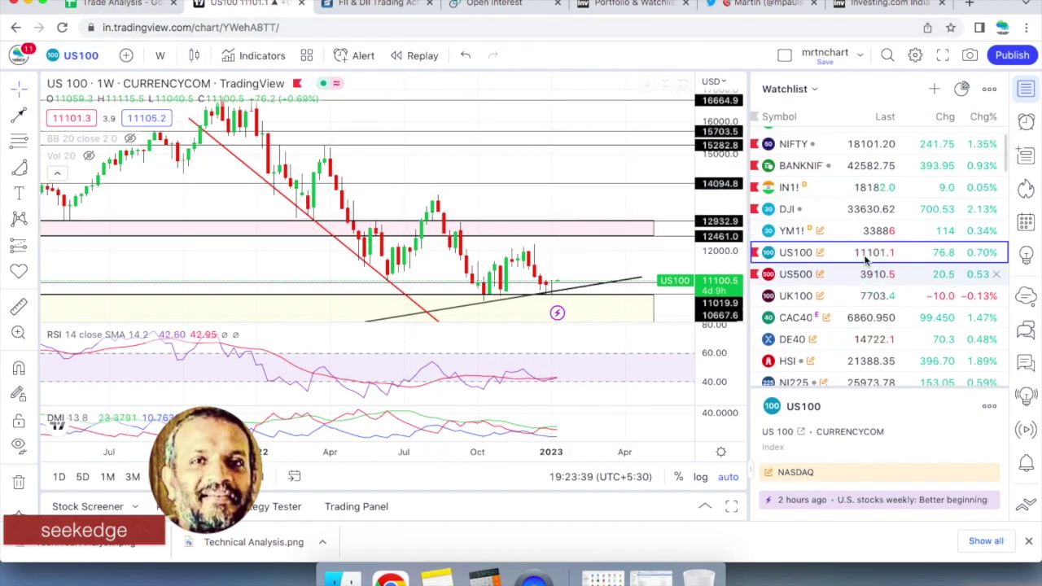
pyautogui.click(822, 232)
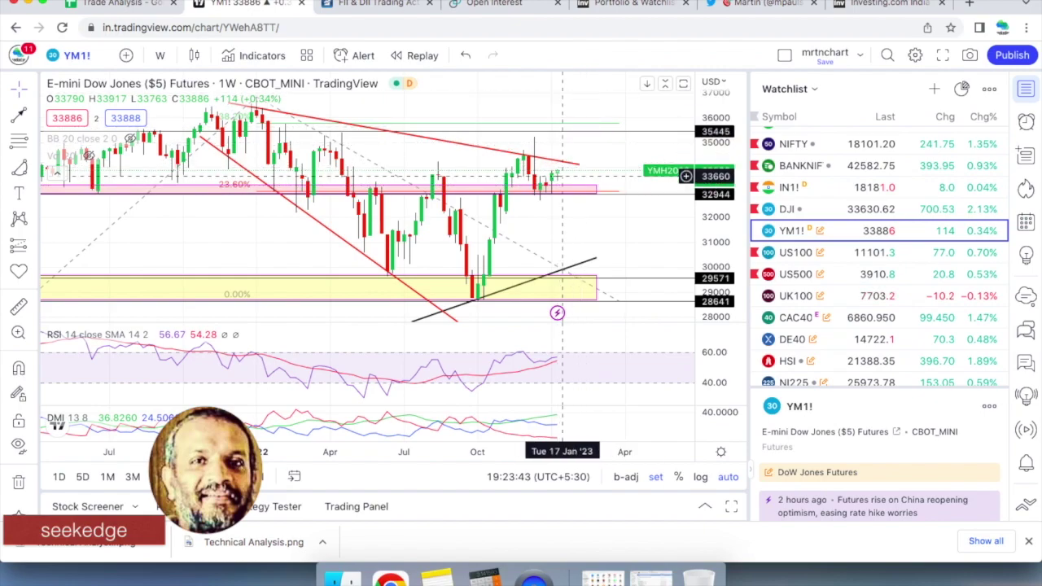
pyautogui.click(106, 5)
# - Review the Dollar index / USDINR note in C20 and step down through the notes to Major events
pyautogui.click(455, 342)
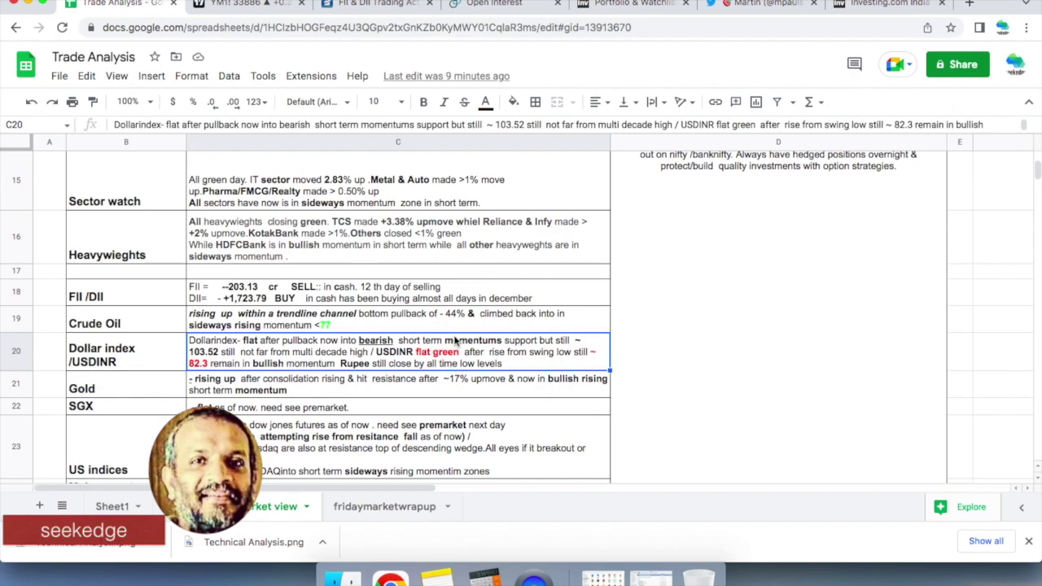
pyautogui.press('Down')
pyautogui.press('Down')
pyautogui.press('Down')
pyautogui.press('Down')
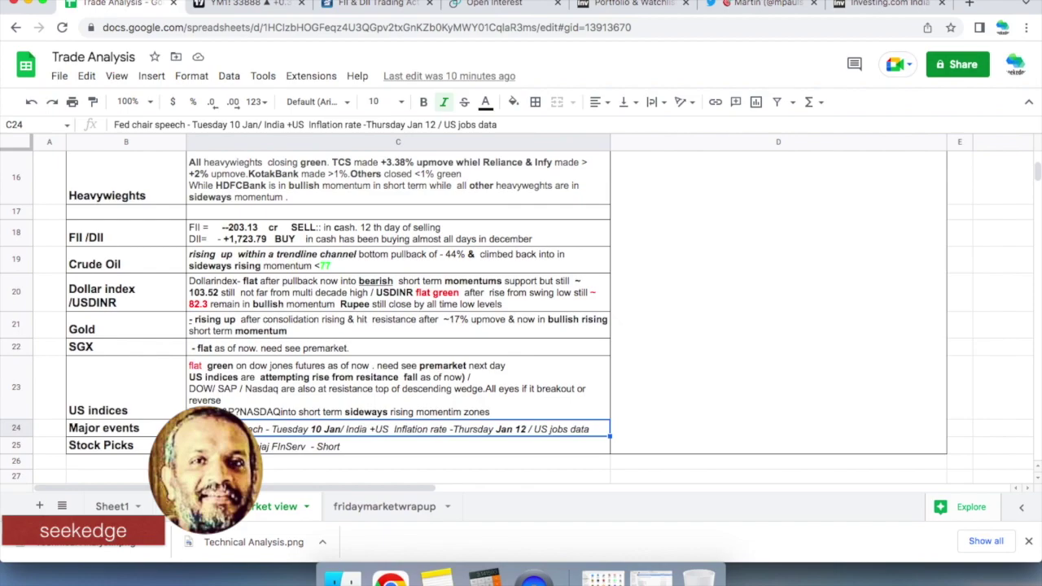
# - Load the REC LTD (NSE) weekly chart and zoom out to show several years of history
pyautogui.click(245, 3)
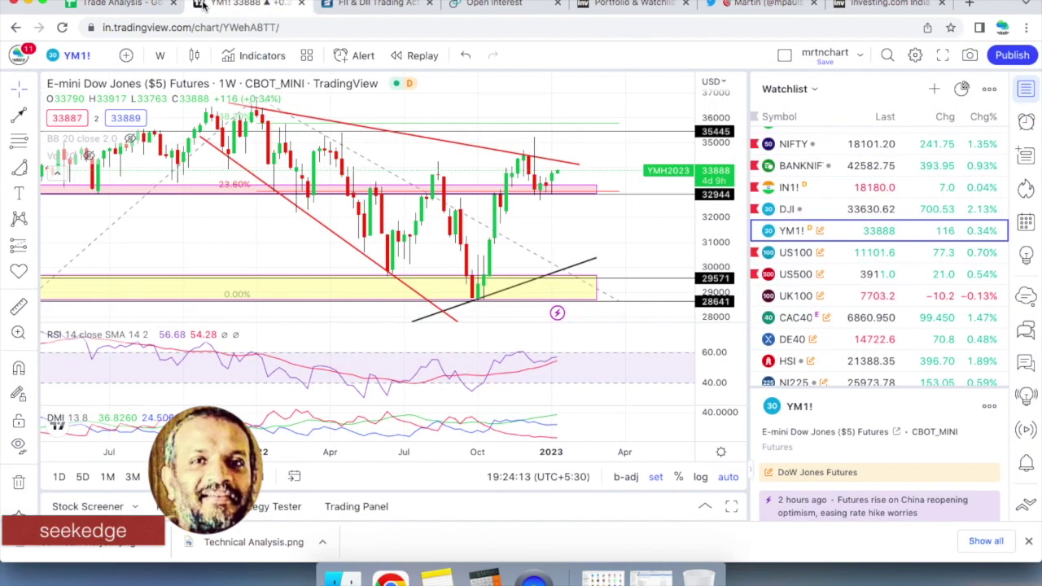
pyautogui.write('REC')
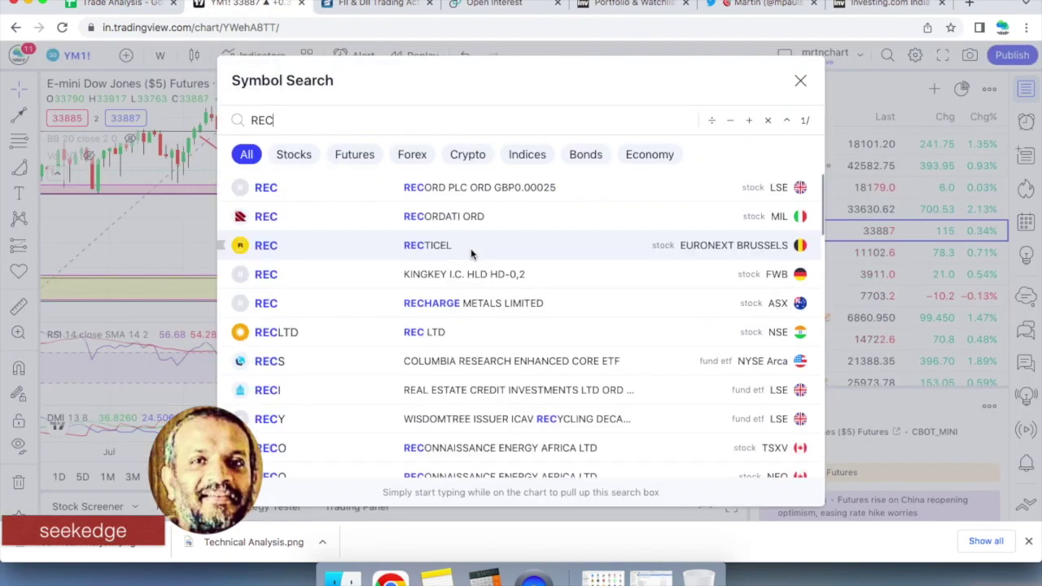
pyautogui.click(469, 328)
pyautogui.scroll(-6, 480, 309)
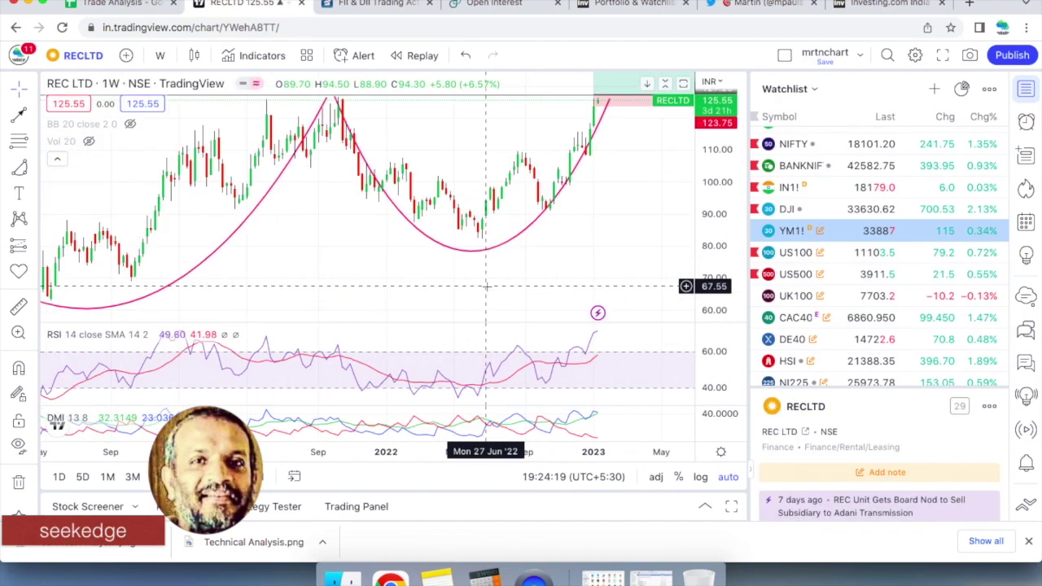
pyautogui.scroll(-2, 486, 287)
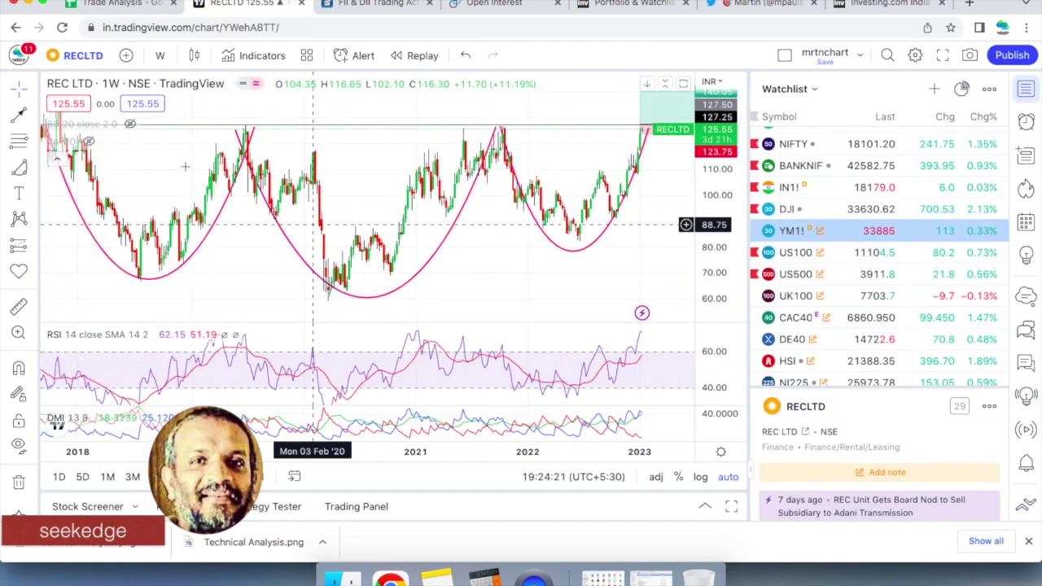
pyautogui.scroll(3, 598, 228)
pyautogui.scroll(-3, 599, 233)
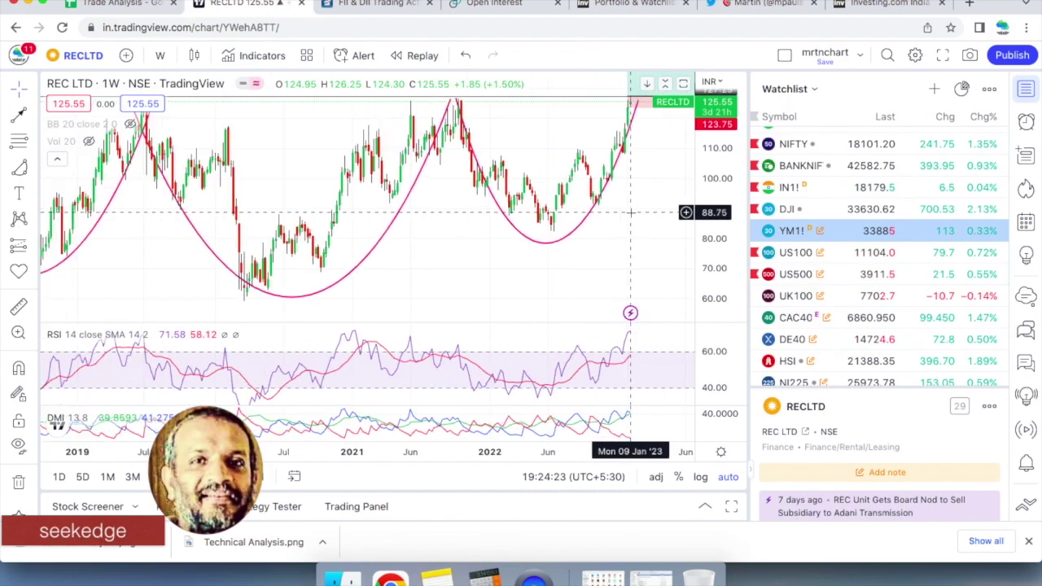
pyautogui.scroll(-3, 625, 239)
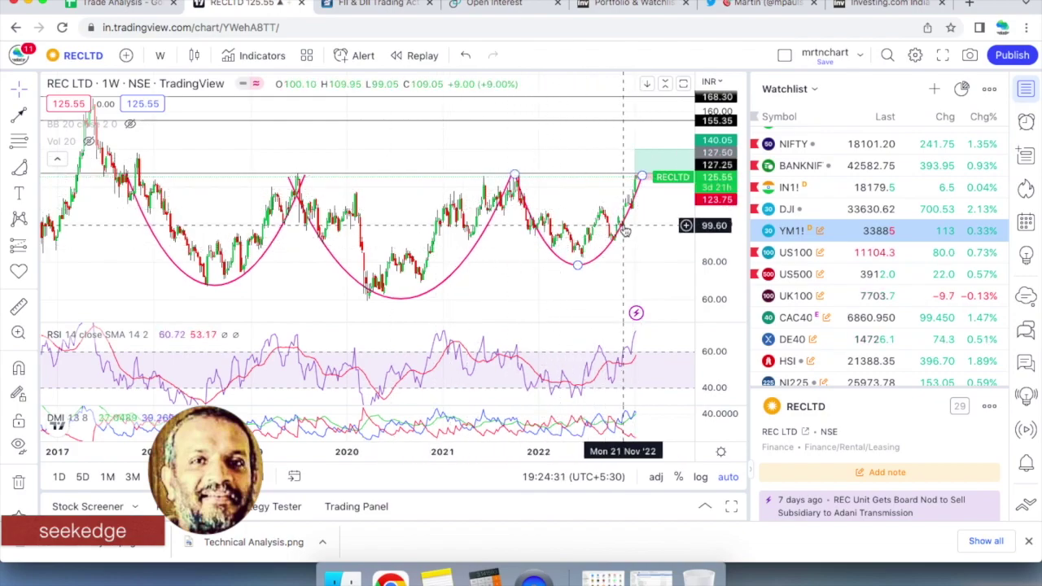
# - Compare the REC LTD chart against the Trade Analysis sheet, then start a new symbol search
pyautogui.click(115, 13)
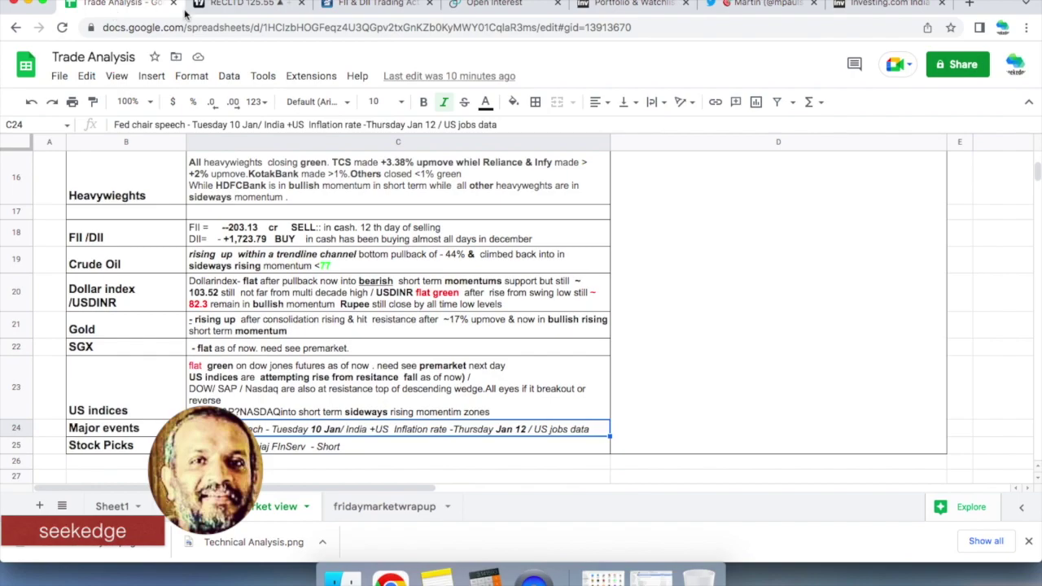
pyautogui.click(230, 10)
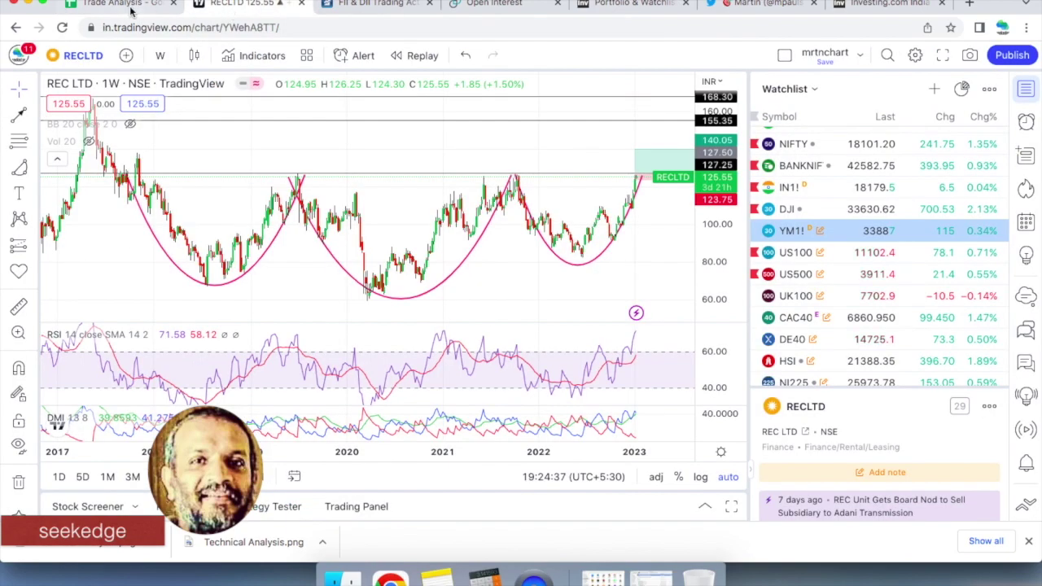
pyautogui.click(123, 5)
pyautogui.click(236, 5)
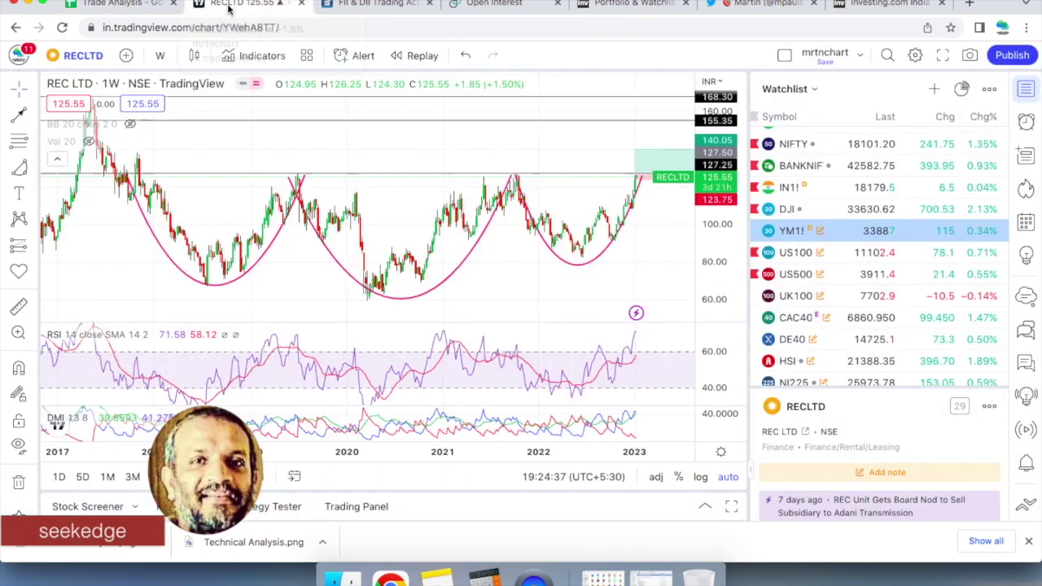
pyautogui.click(96, 57)
# - Load the BAJAJ FINSERV LTD weekly chart and zoom in on its wedge drawings
pyautogui.write('BAJAJ SE')
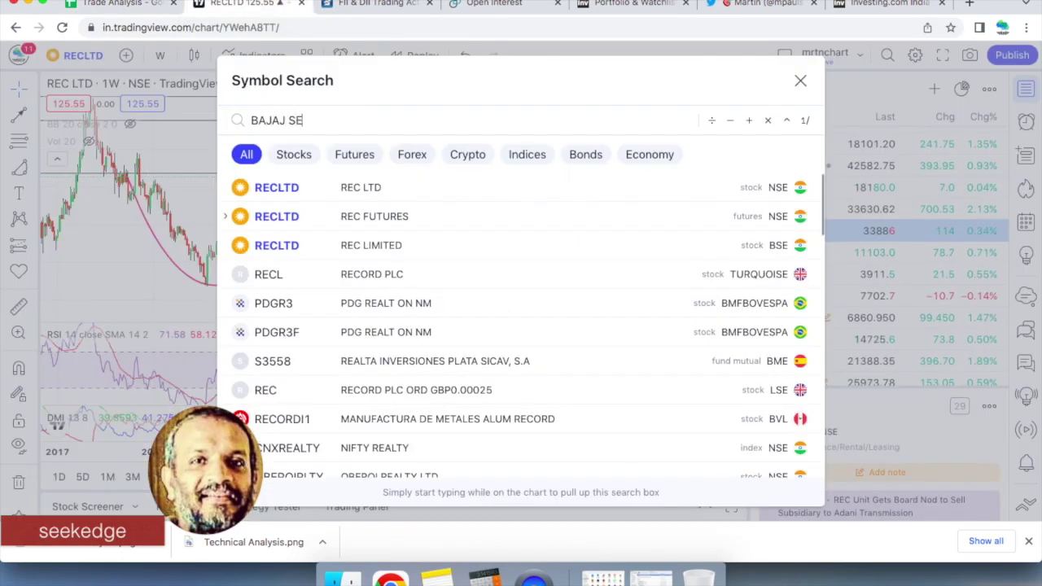
pyautogui.press('BackSpace')
pyautogui.press('BackSpace')
pyautogui.write('FINSE')
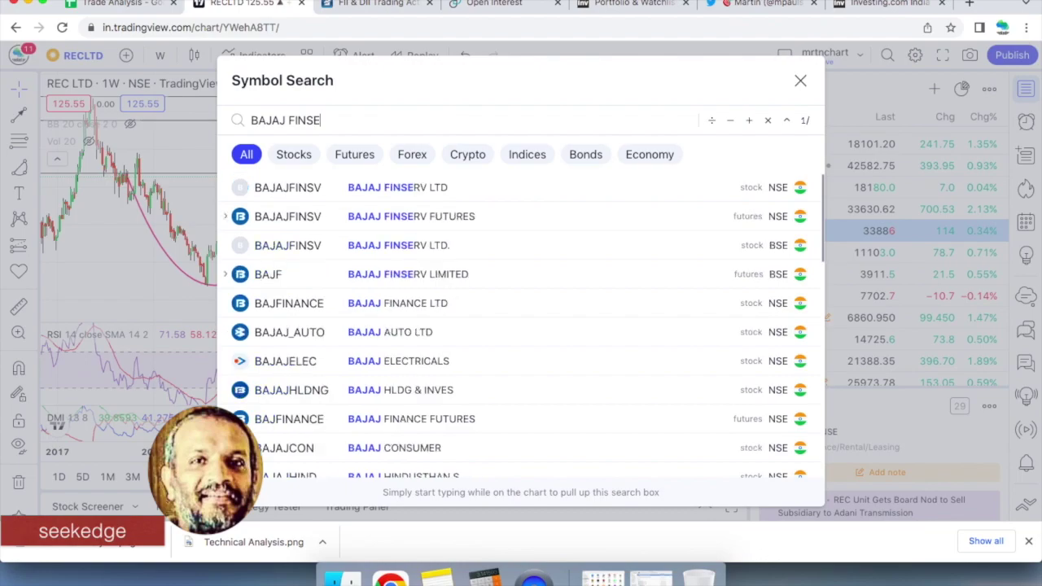
pyautogui.click(396, 187)
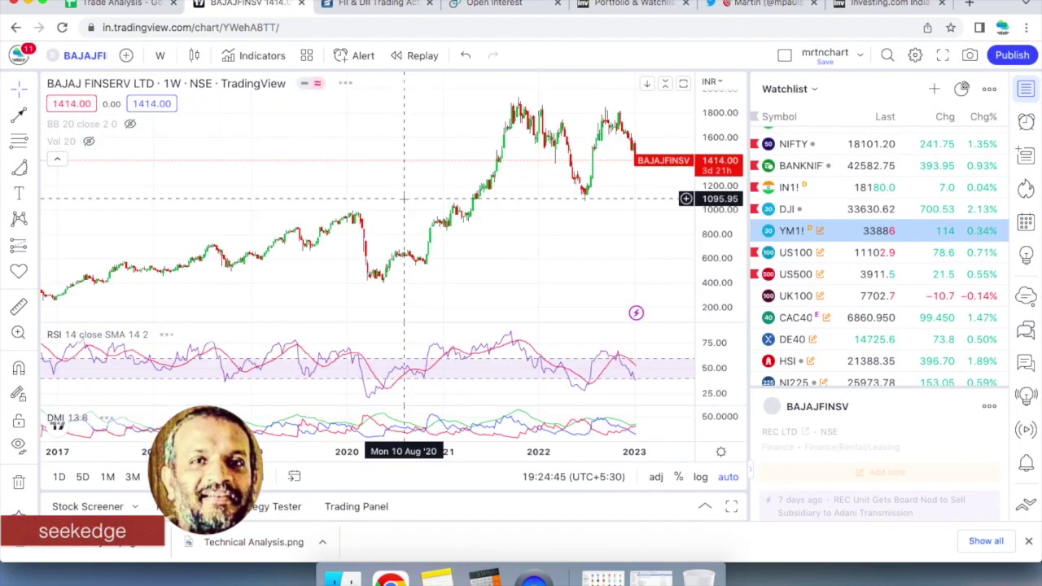
pyautogui.scroll(5, 512, 286)
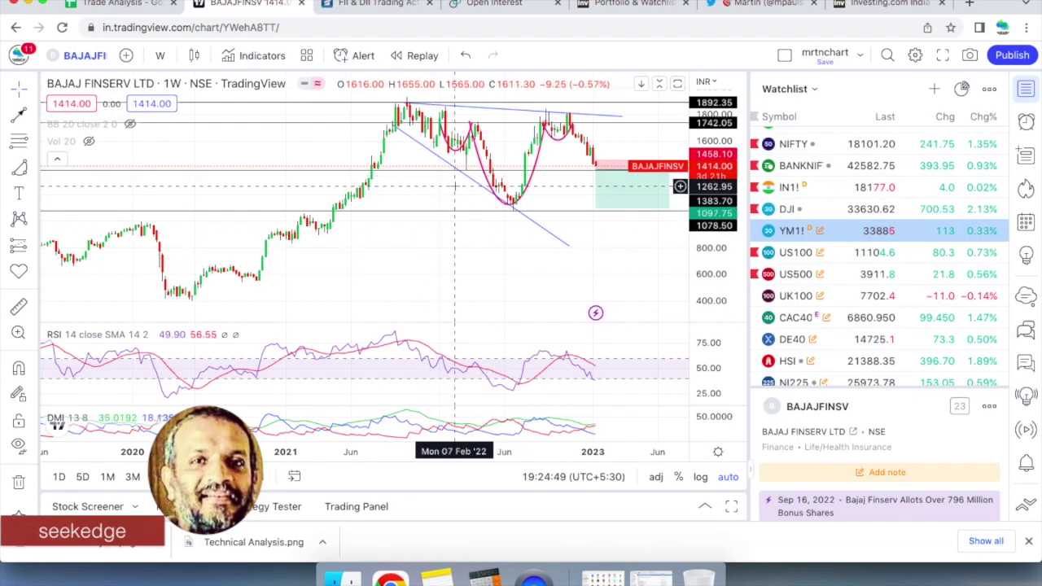
pyautogui.scroll(3, 574, 167)
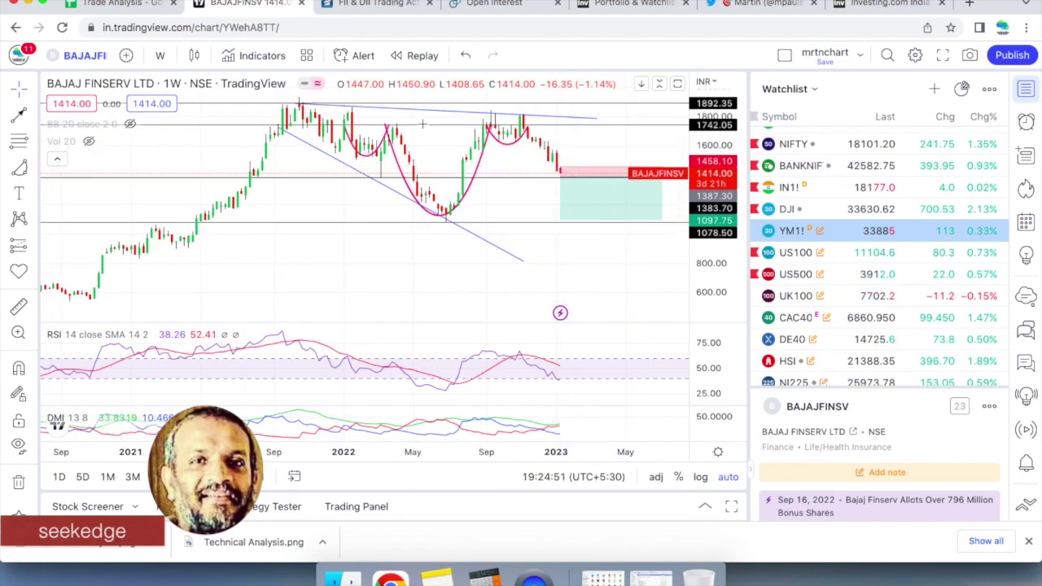
pyautogui.scroll(2, 609, 135)
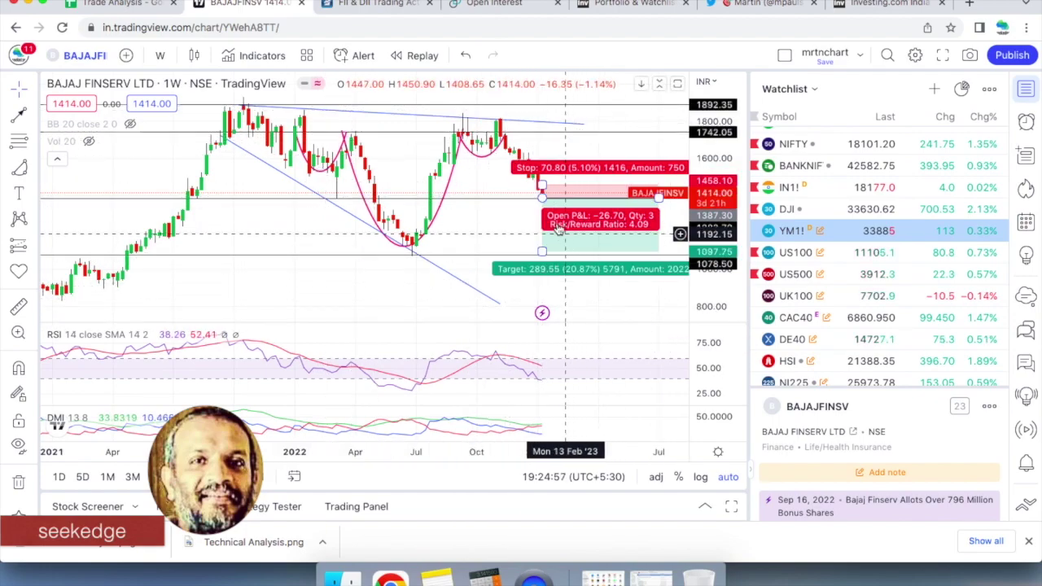
# - Select the long-position trade setup to see its figures, then maximize and restore the DMI pane
pyautogui.click(543, 201)
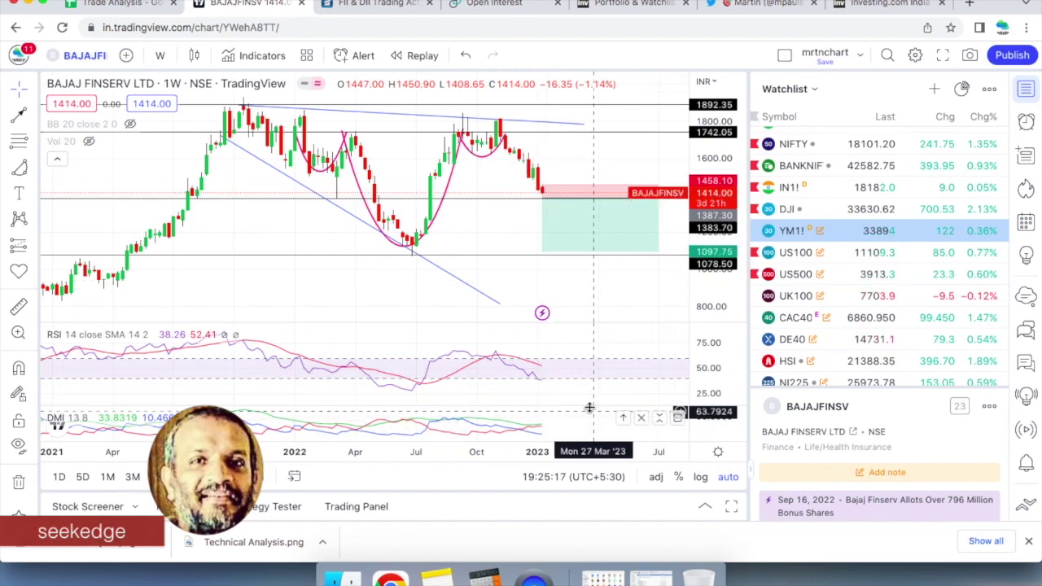
pyautogui.scroll(-3, 588, 403)
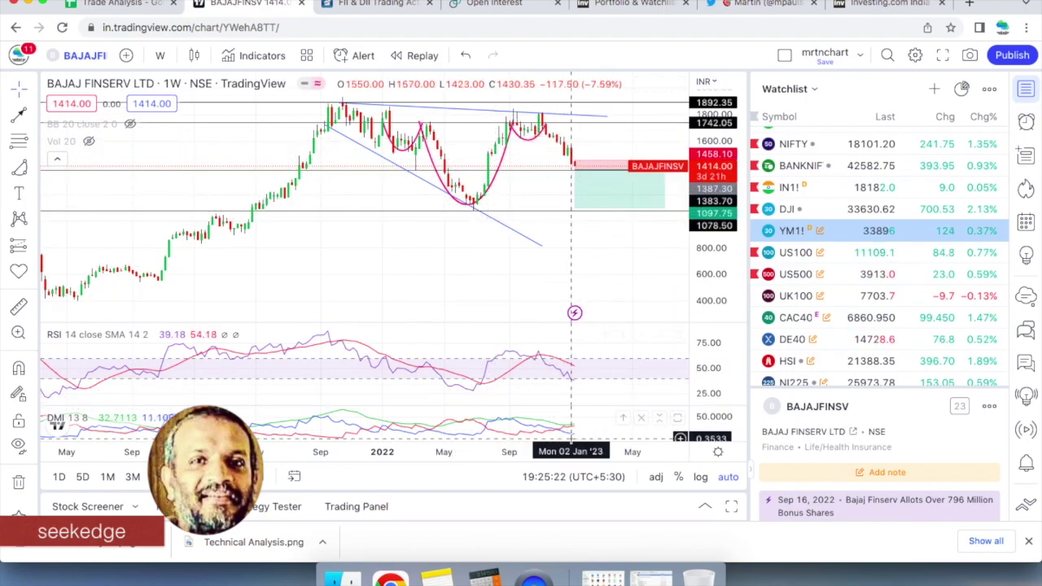
pyautogui.click(679, 419)
pyautogui.click(683, 83)
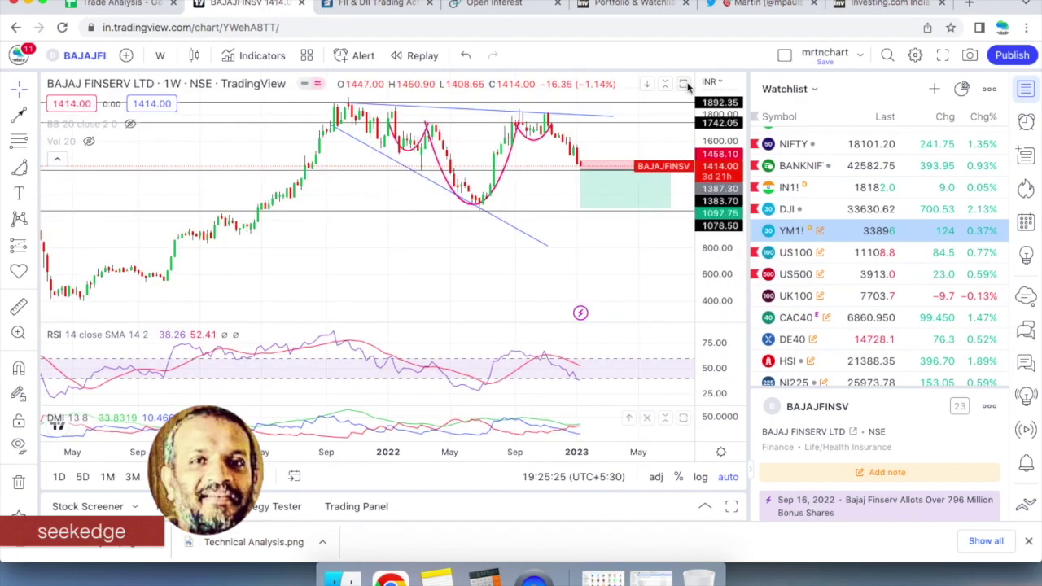
# - Scroll through the Trade Analysis sheet from the title down to the FII/DII rows
pyautogui.click(123, 5)
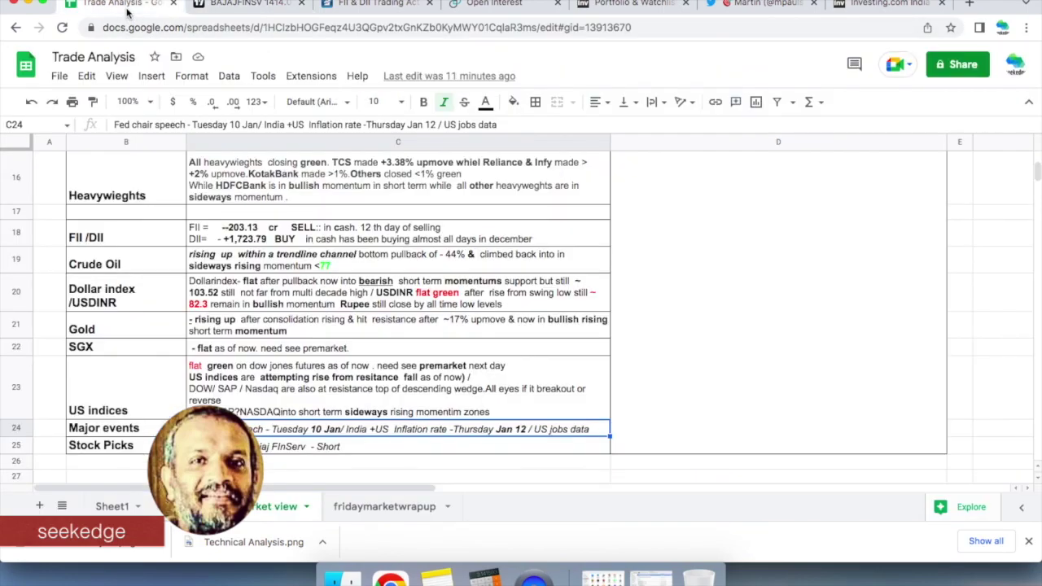
pyautogui.scroll(15, 739, 250)
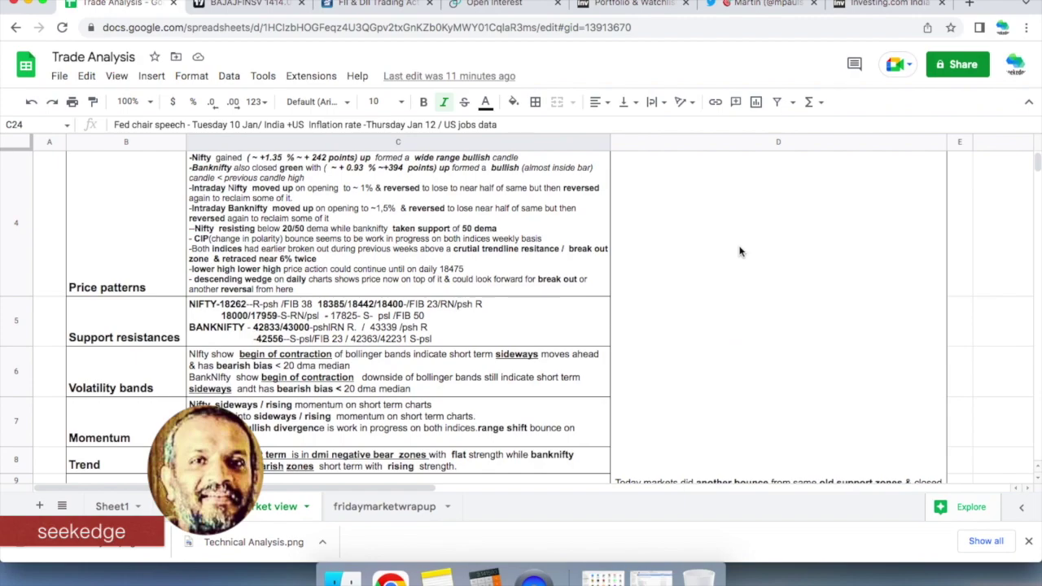
pyautogui.scroll(-10, 739, 251)
pyautogui.scroll(-5, 739, 251)
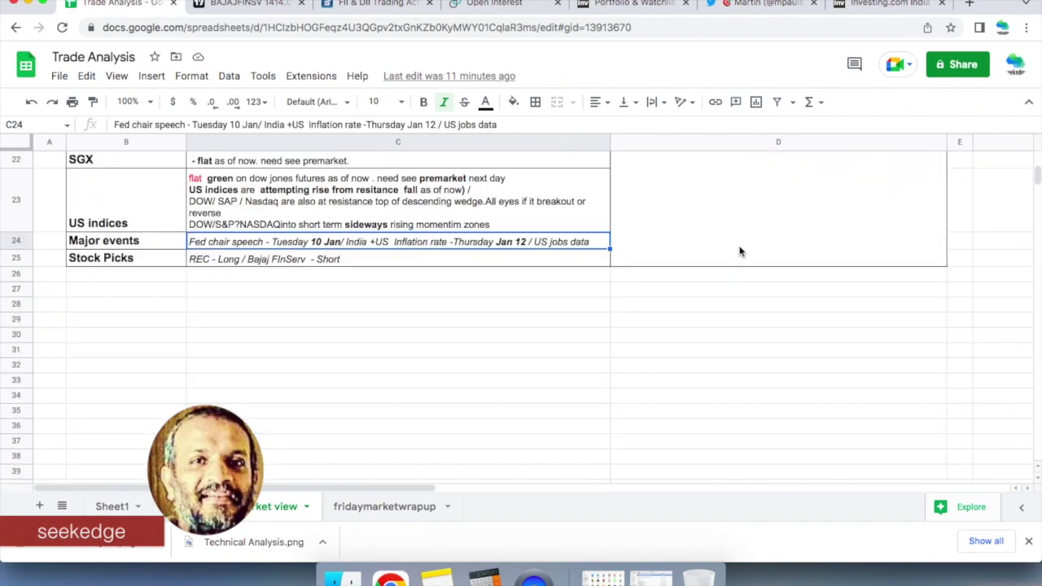
pyautogui.scroll(15, 739, 251)
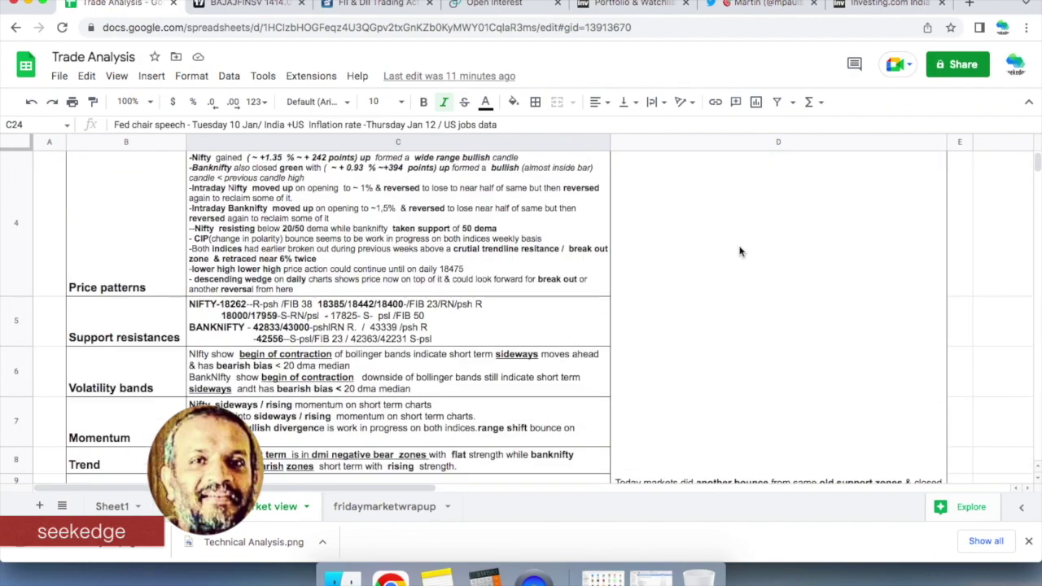
pyautogui.scroll(2, 977, 284)
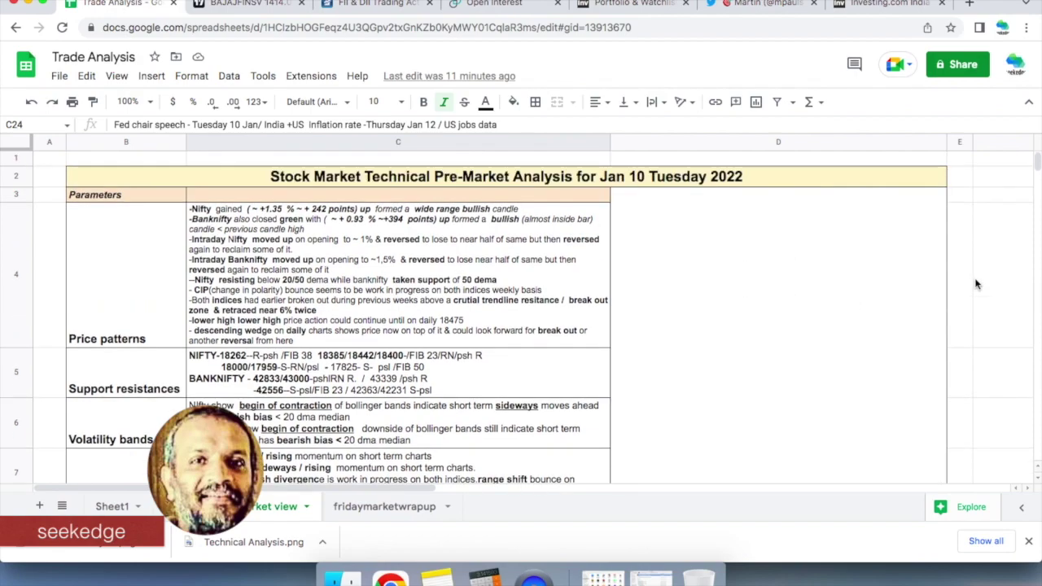
pyautogui.scroll(-5, 977, 284)
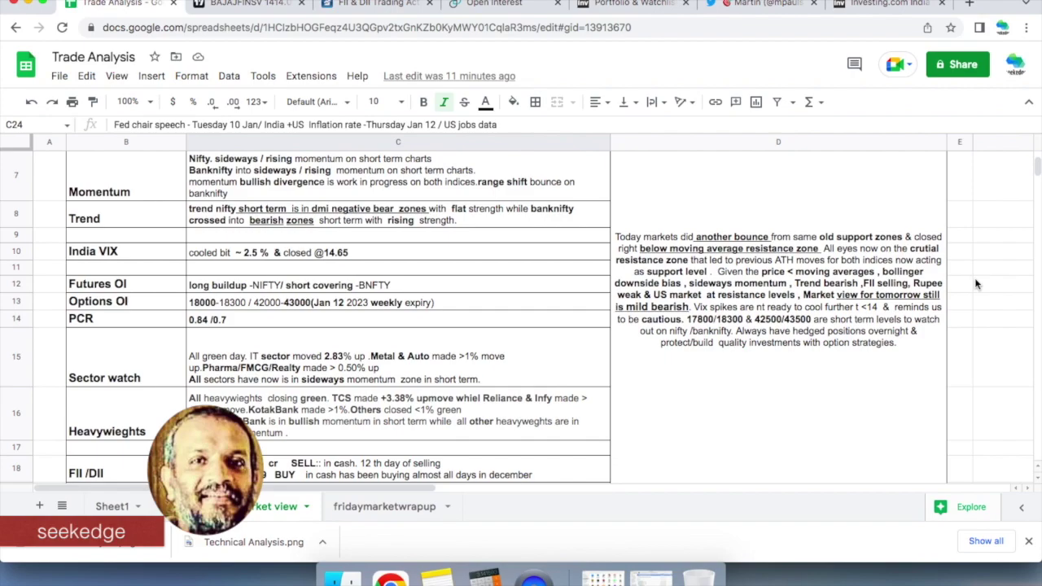
pyautogui.click(616, 19)
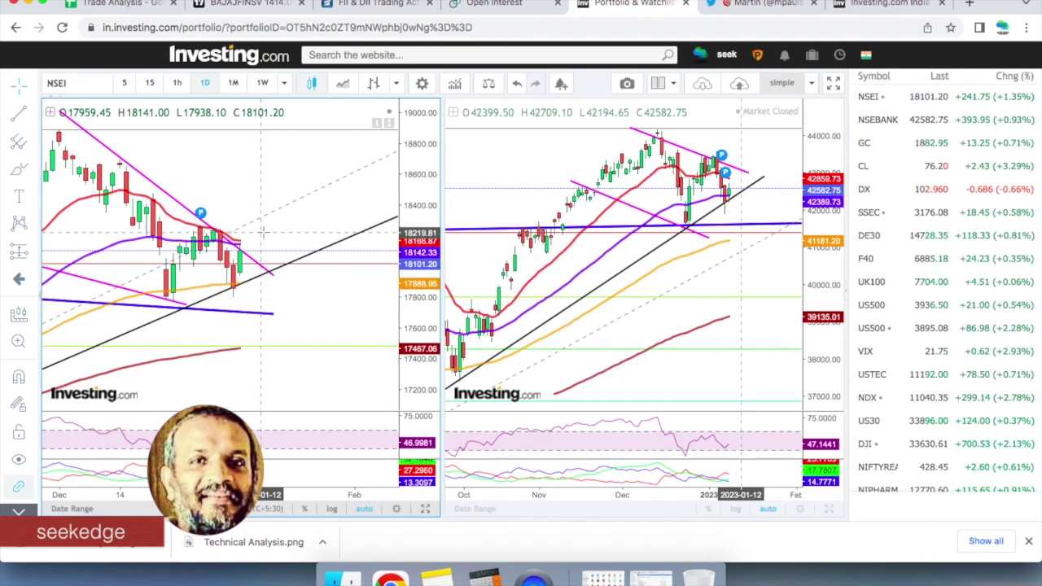
# - Zoom out the NSEI chart on the Investing.com portfolio page, then return to the BAJAJFINSV chart
pyautogui.scroll(-3, 281, 249)
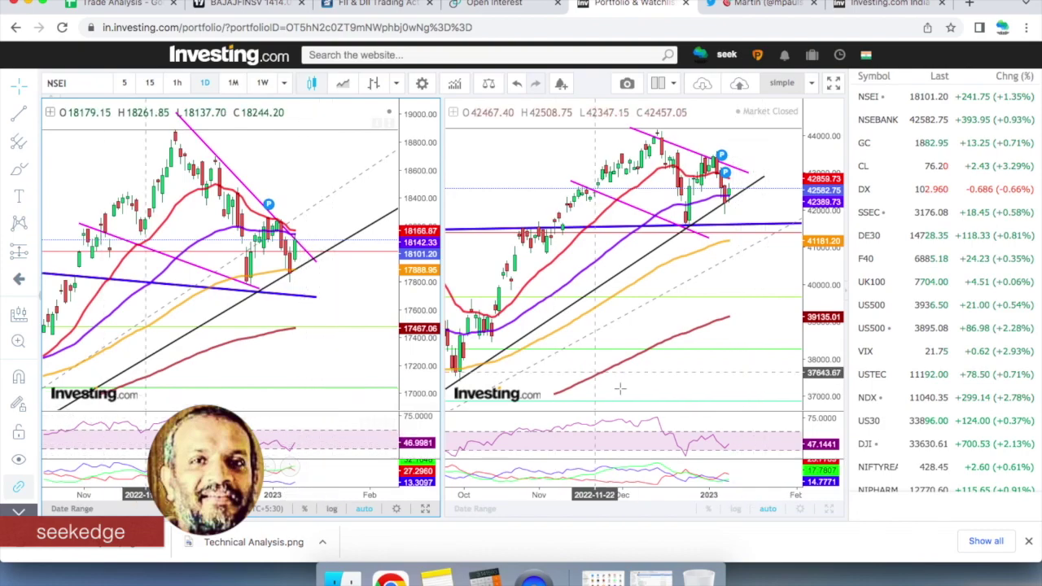
pyautogui.click(232, 7)
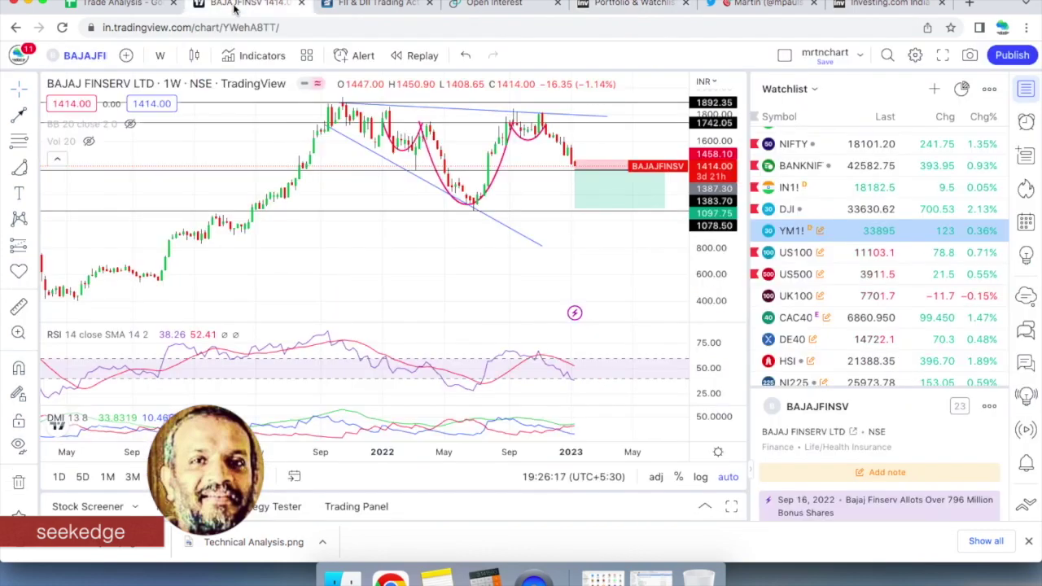
# - Show the IN1! chart, then select the Trade Analysis market summary paragraph in column D
pyautogui.click(788, 188)
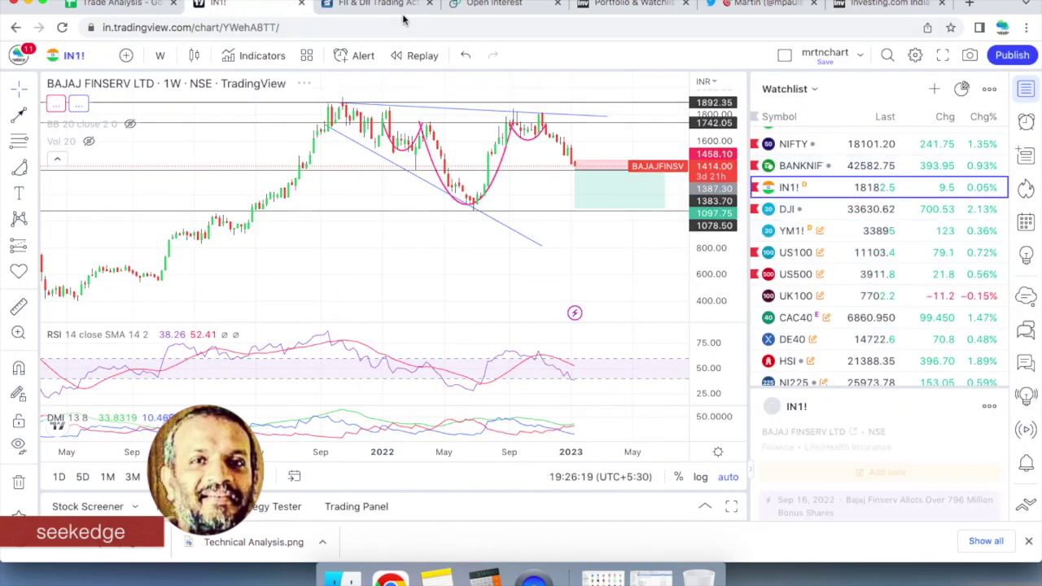
pyautogui.click(122, 4)
pyautogui.click(774, 368)
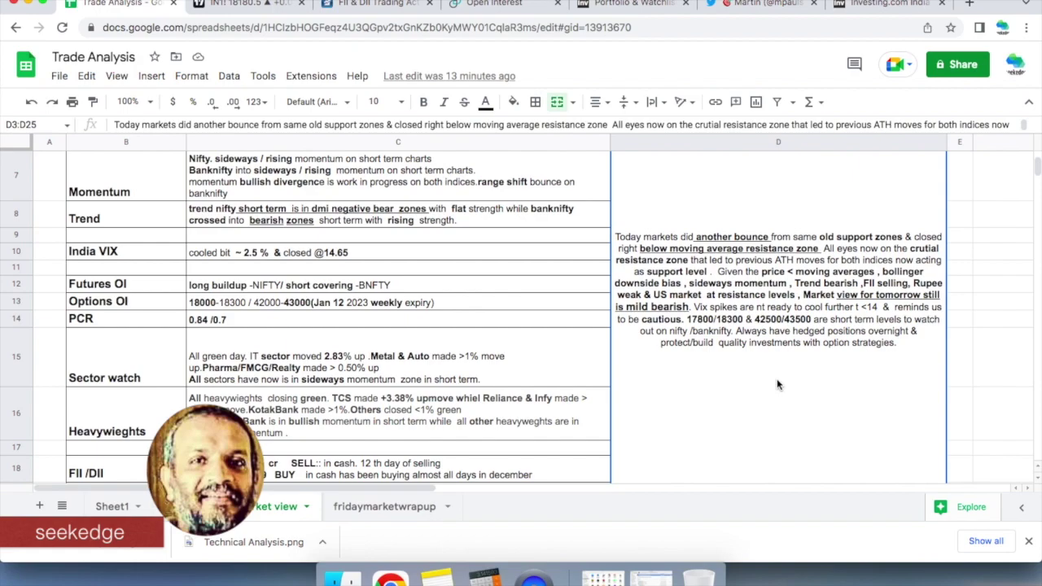
pyautogui.click(507, 344)
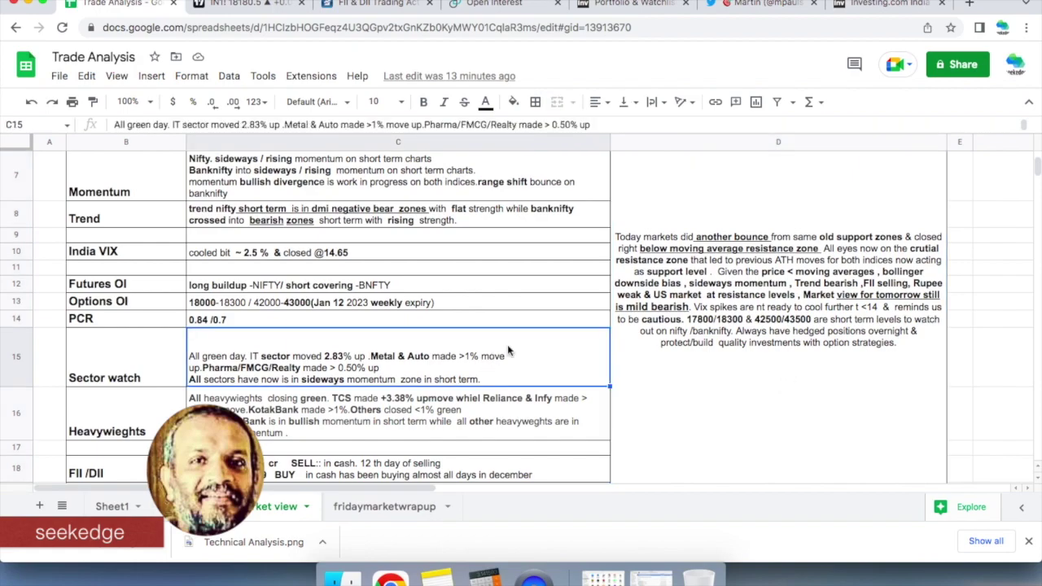
pyautogui.scroll(5, 507, 344)
pyautogui.scroll(-5, 508, 350)
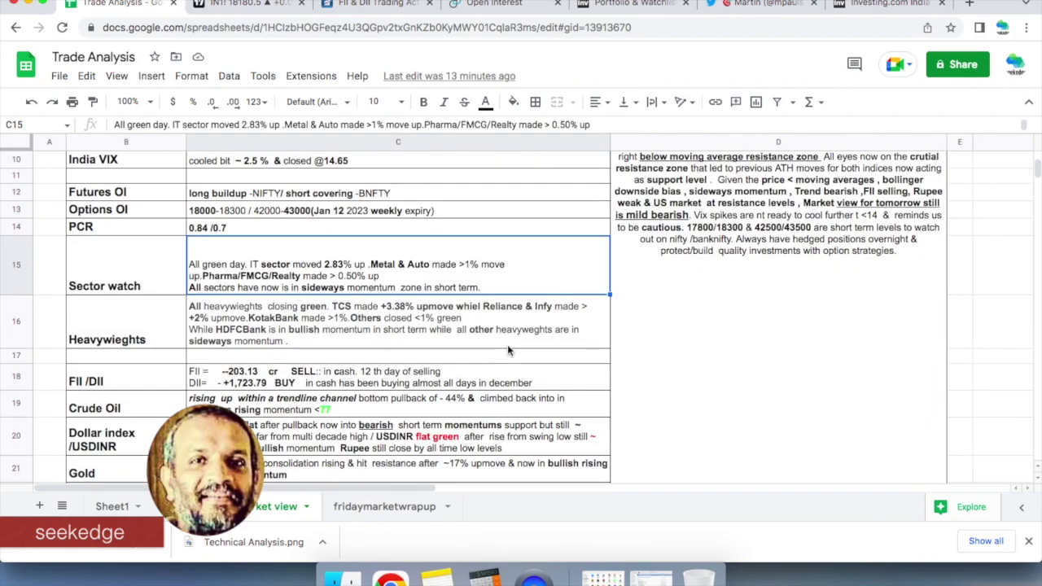
pyautogui.scroll(5, 508, 351)
pyautogui.scroll(-2, 508, 350)
pyautogui.scroll(-3, 508, 348)
pyautogui.scroll(3, 508, 350)
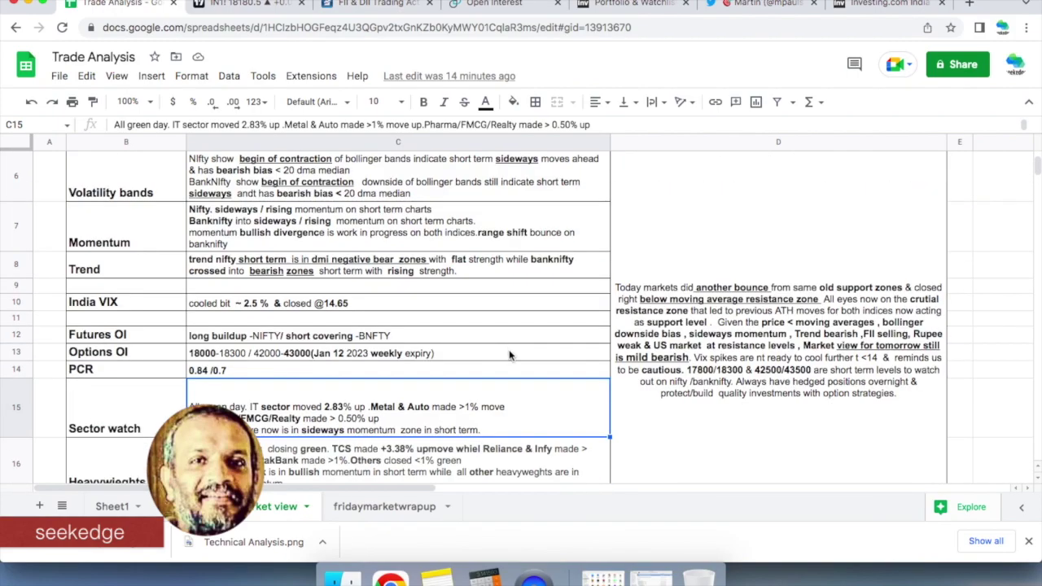
pyautogui.click(506, 342)
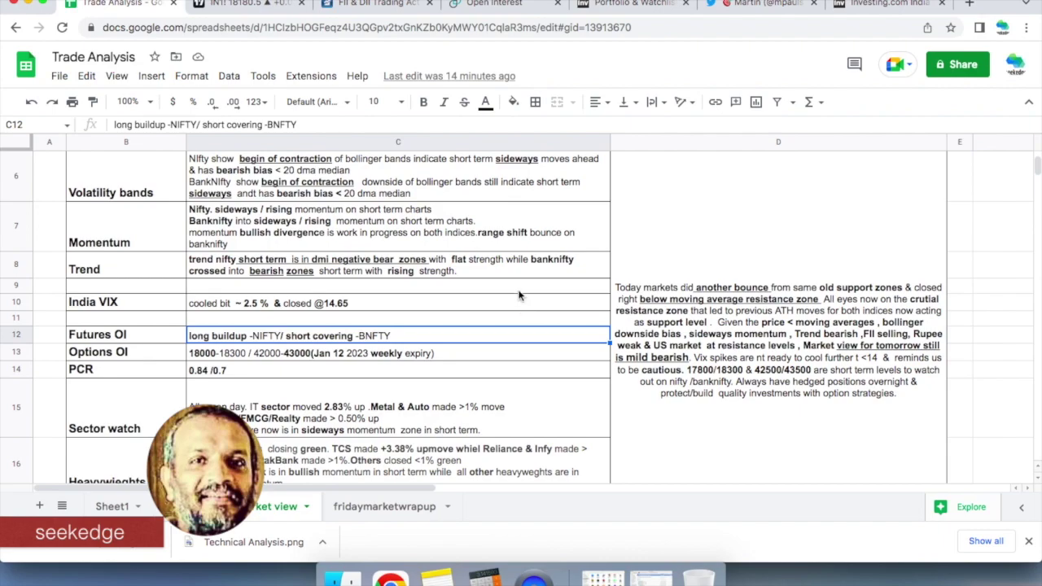
pyautogui.moveTo(521, 286); pyautogui.dragTo(525, 358)
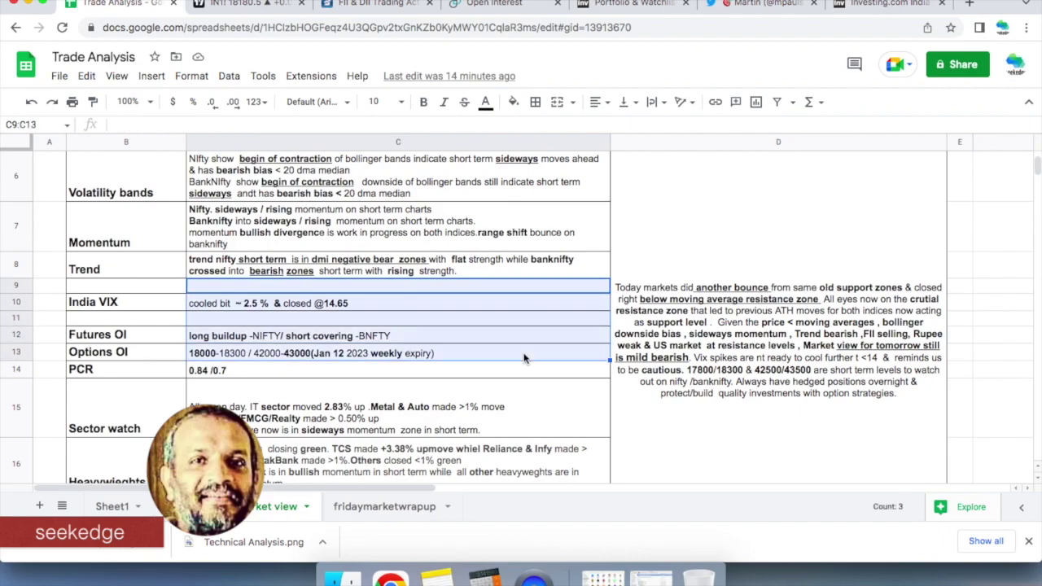
pyautogui.scroll(5, 543, 270)
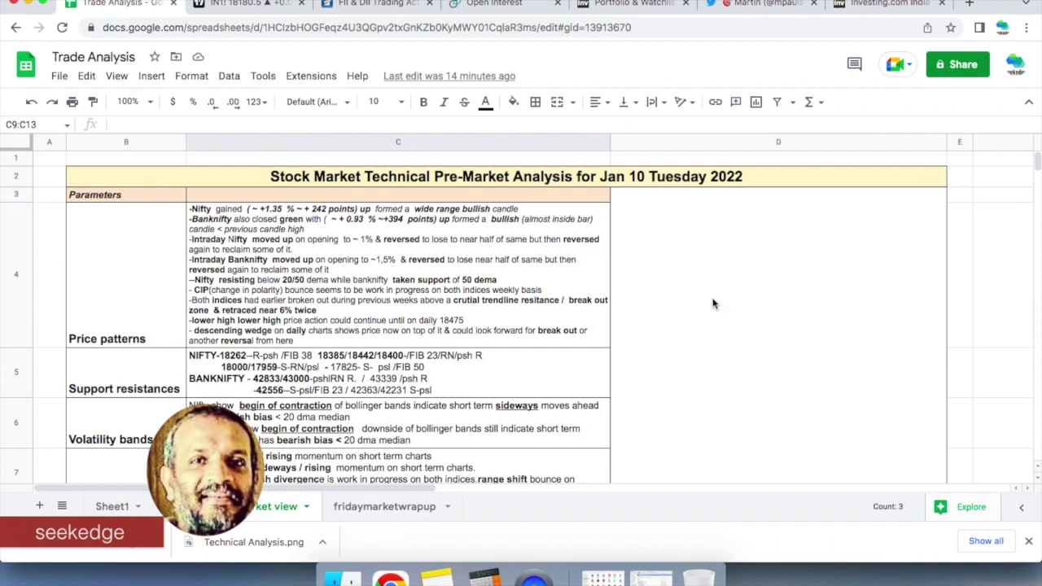
pyautogui.scroll(-5, 713, 303)
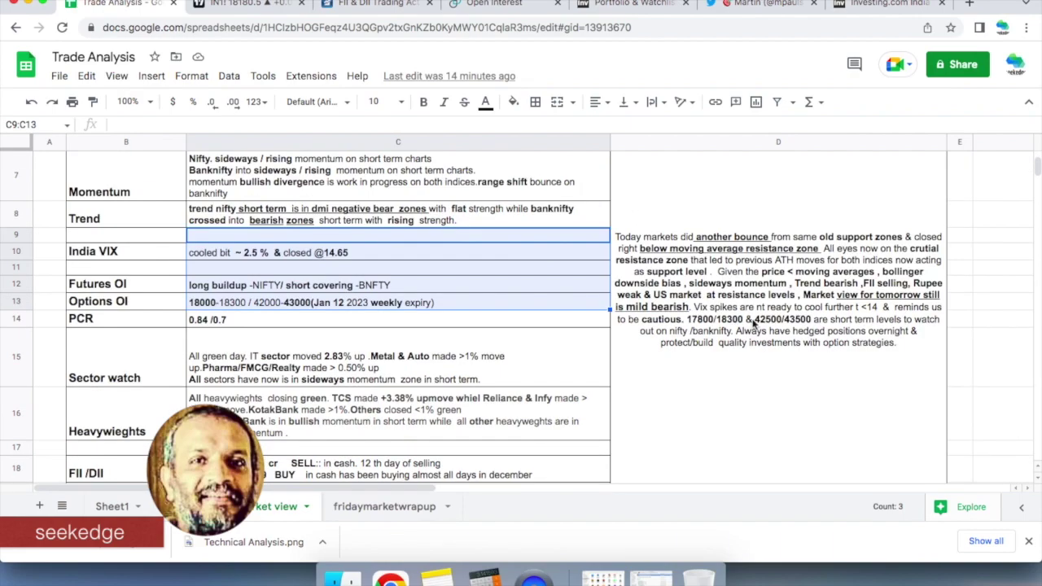
pyautogui.scroll(-1, 749, 334)
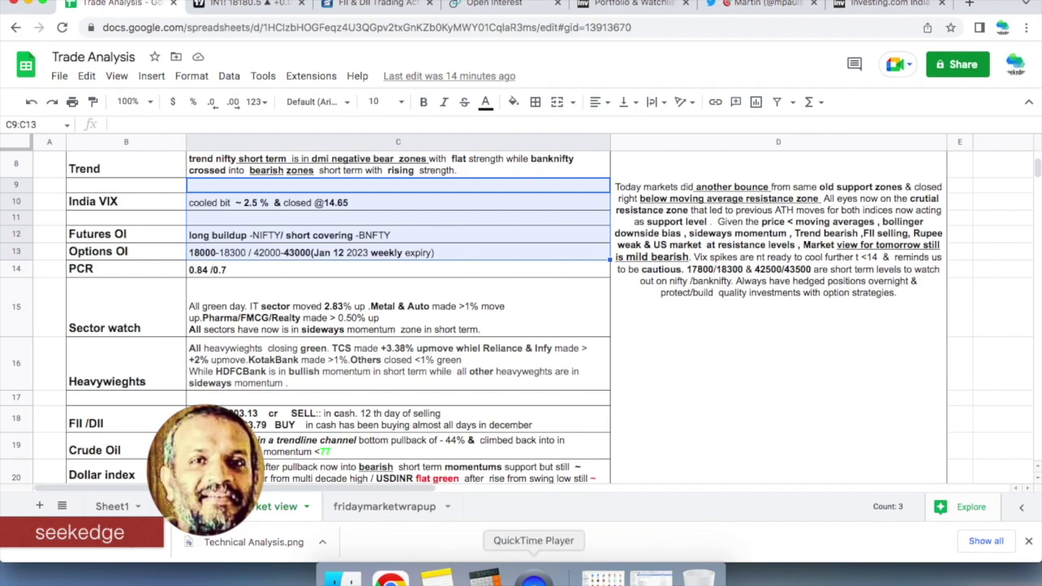